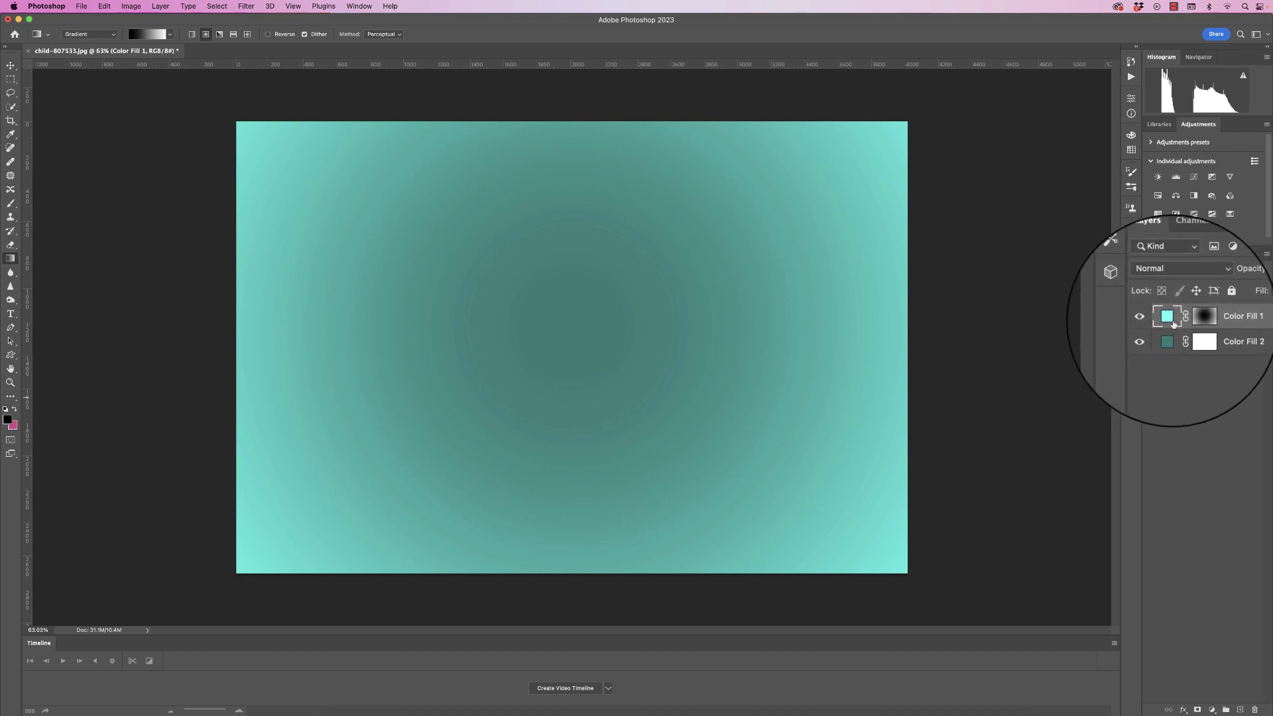
Select Color Fill 1's layer mask for the dark-to-light teal radial gradient.
left_click(1212, 710)
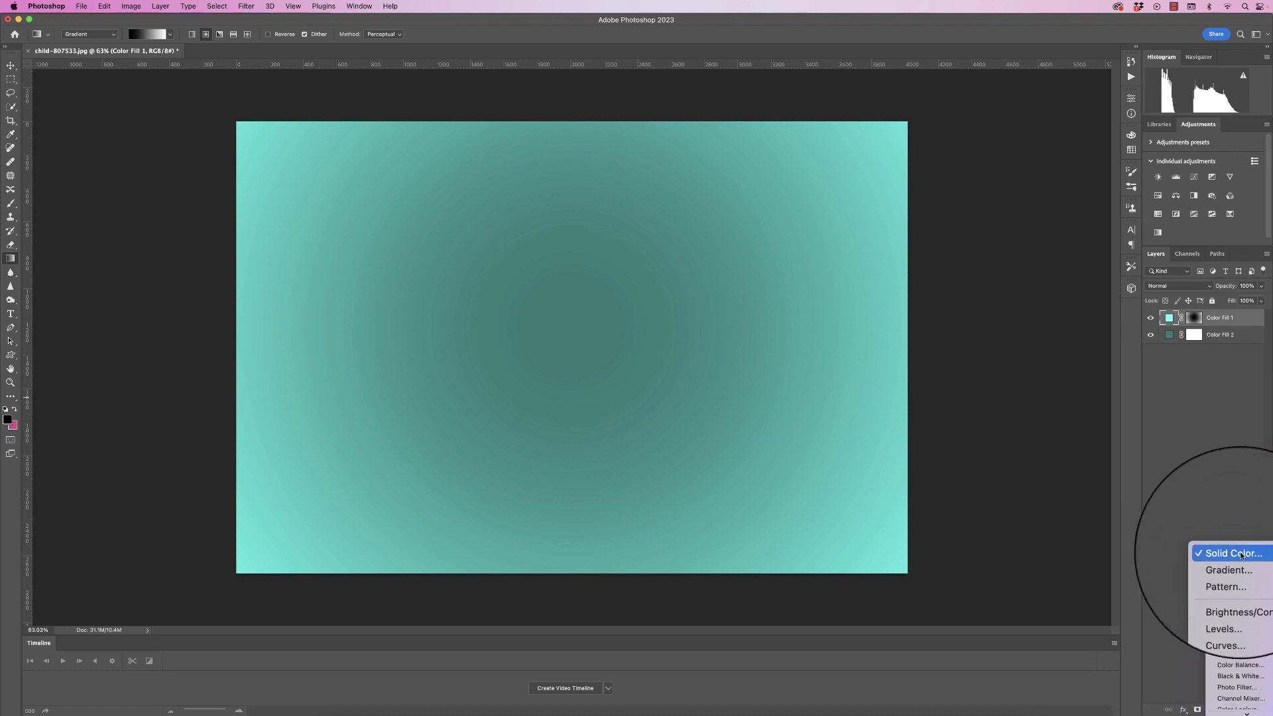
left_click(1188, 357)
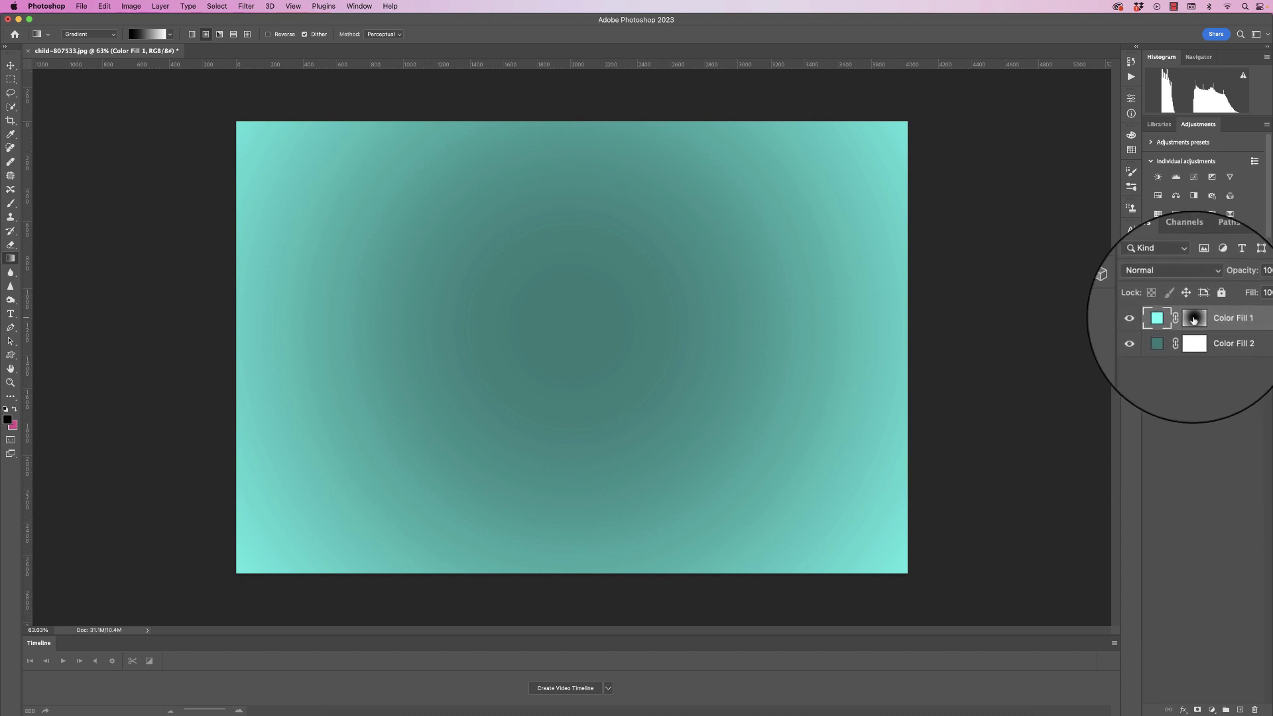
left_click(1193, 321)
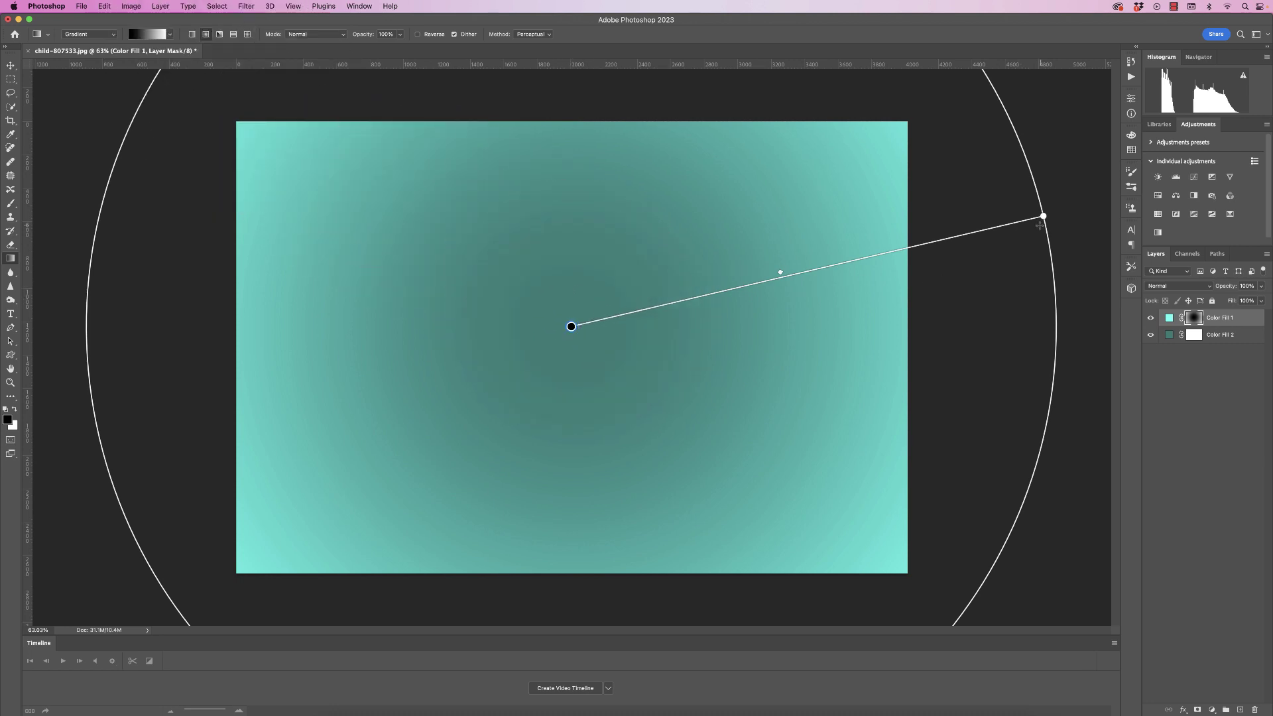
Add a red two-line type layer reading 'Plastic Text Effect' near the top centre.
left_click(11, 314)
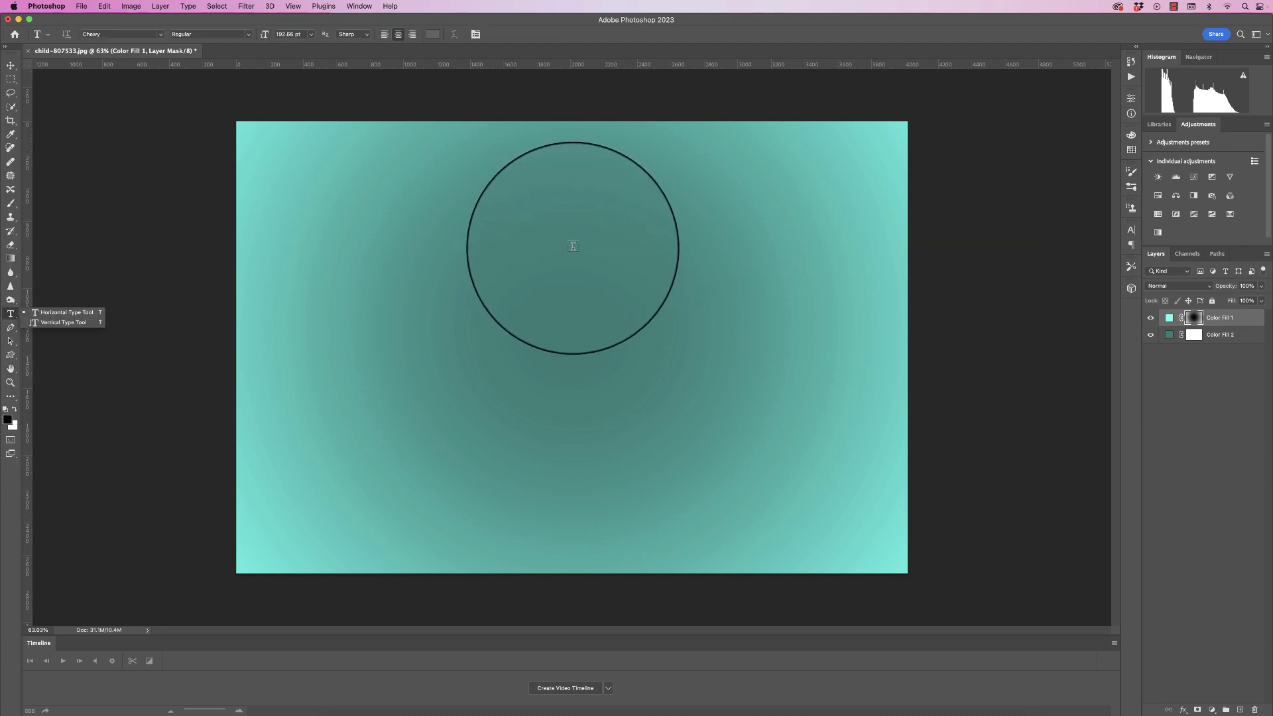
left_click(570, 251)
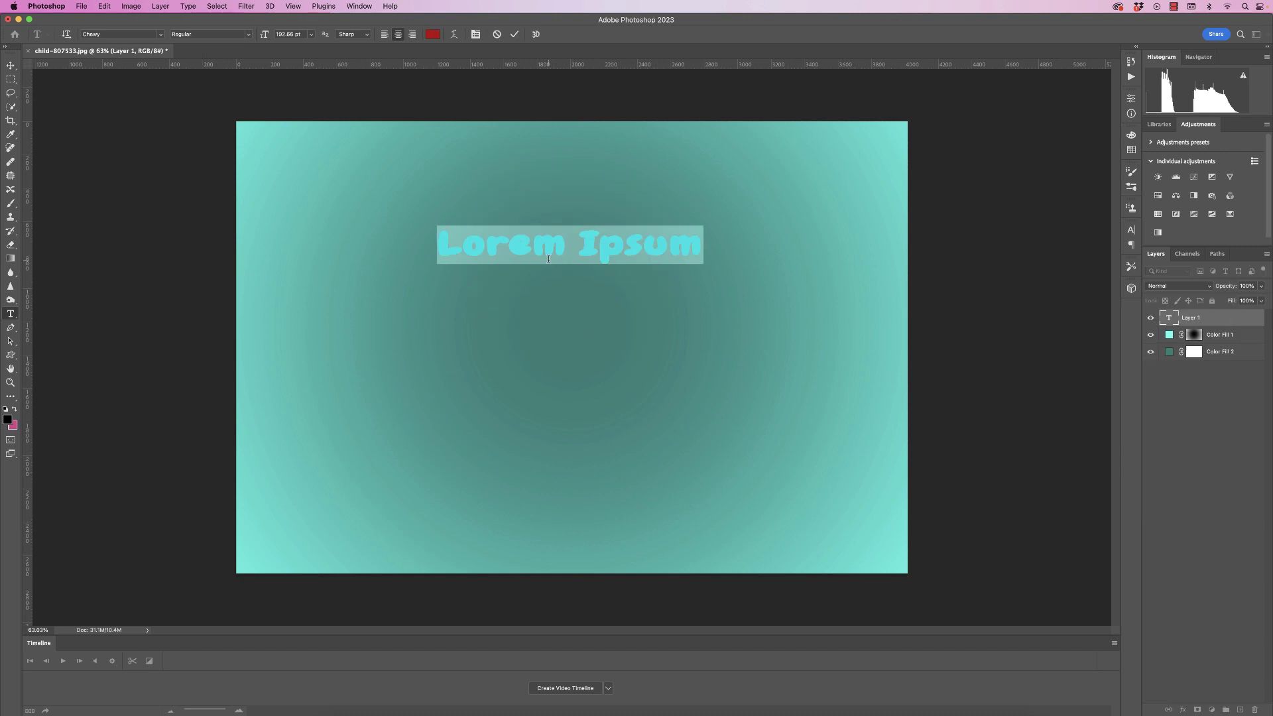
type("Plastic")
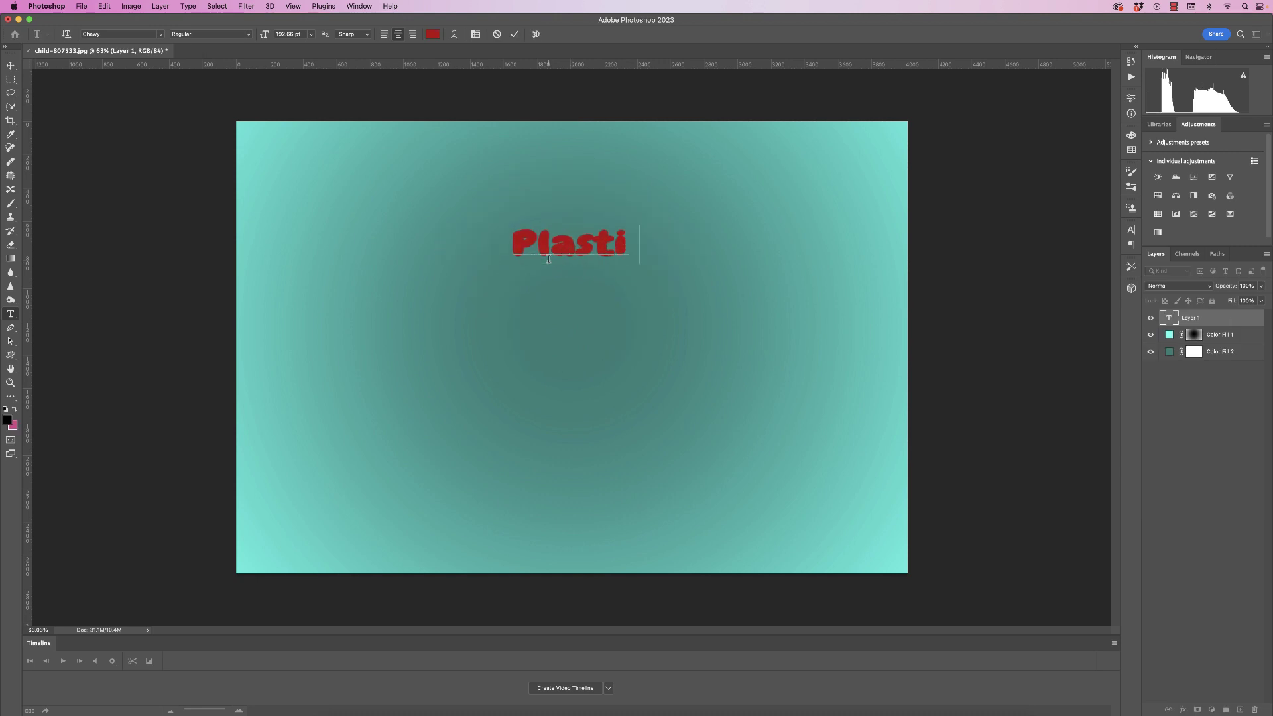
left_click(514, 34)
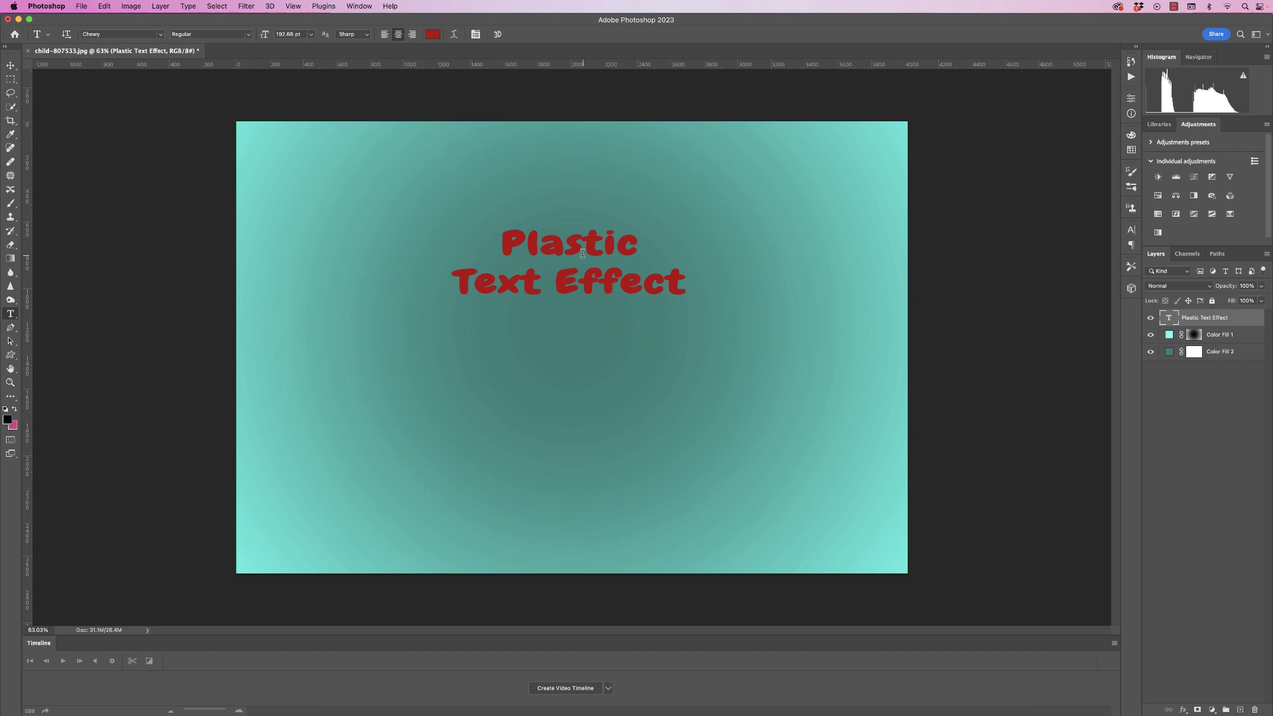
Scale the text up to about 503 pt and move it to the canvas centre.
left_click(105, 6)
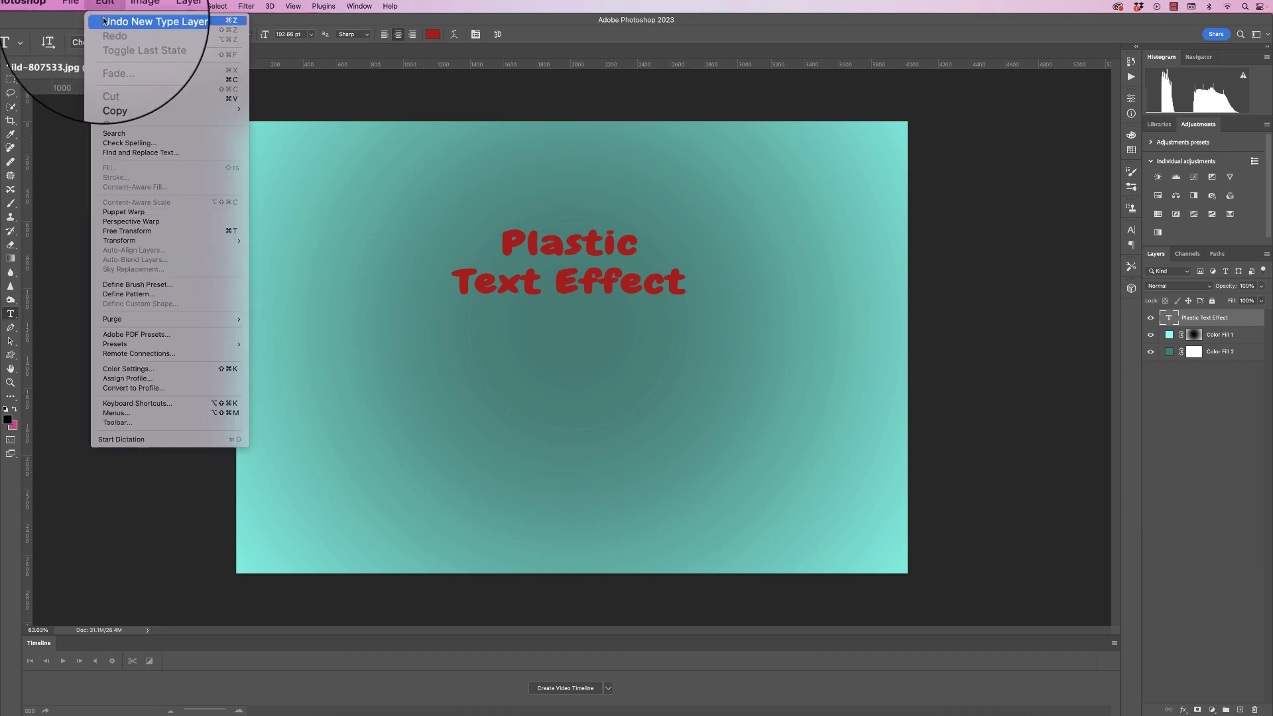
left_click(115, 232)
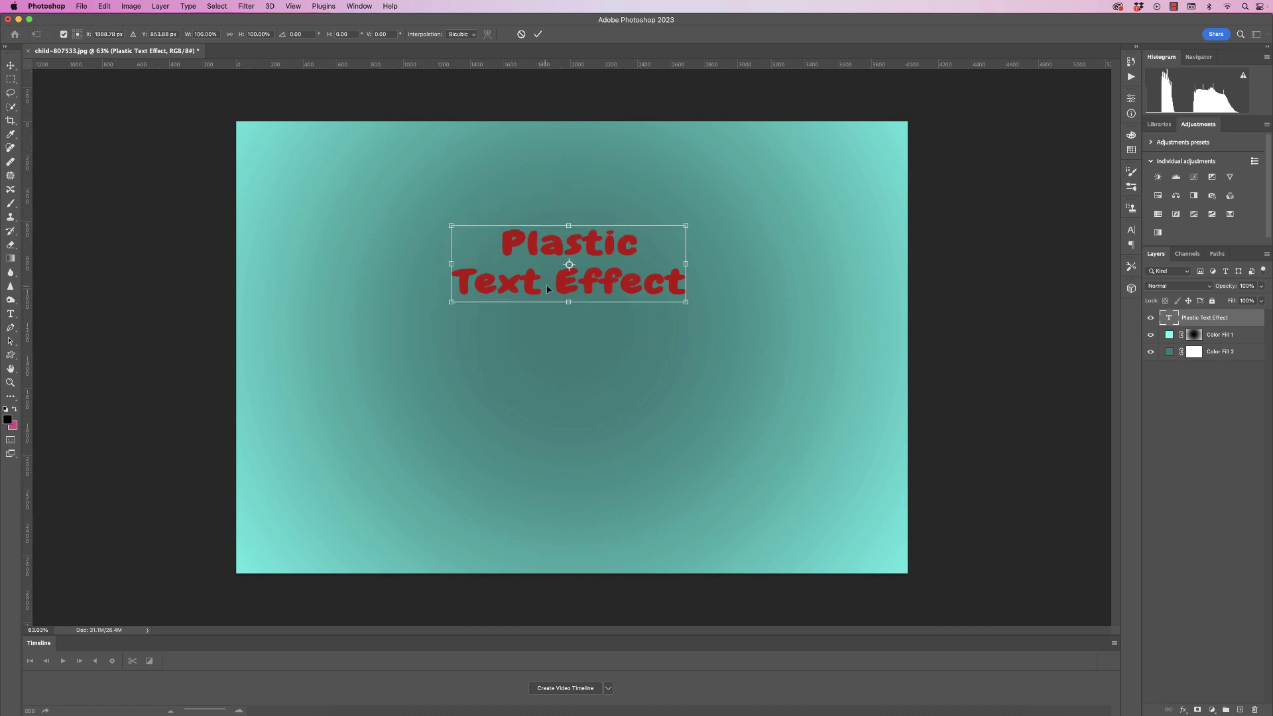
left_click_drag(430, 316, 261, 425)
left_click_drag(456, 284, 537, 276)
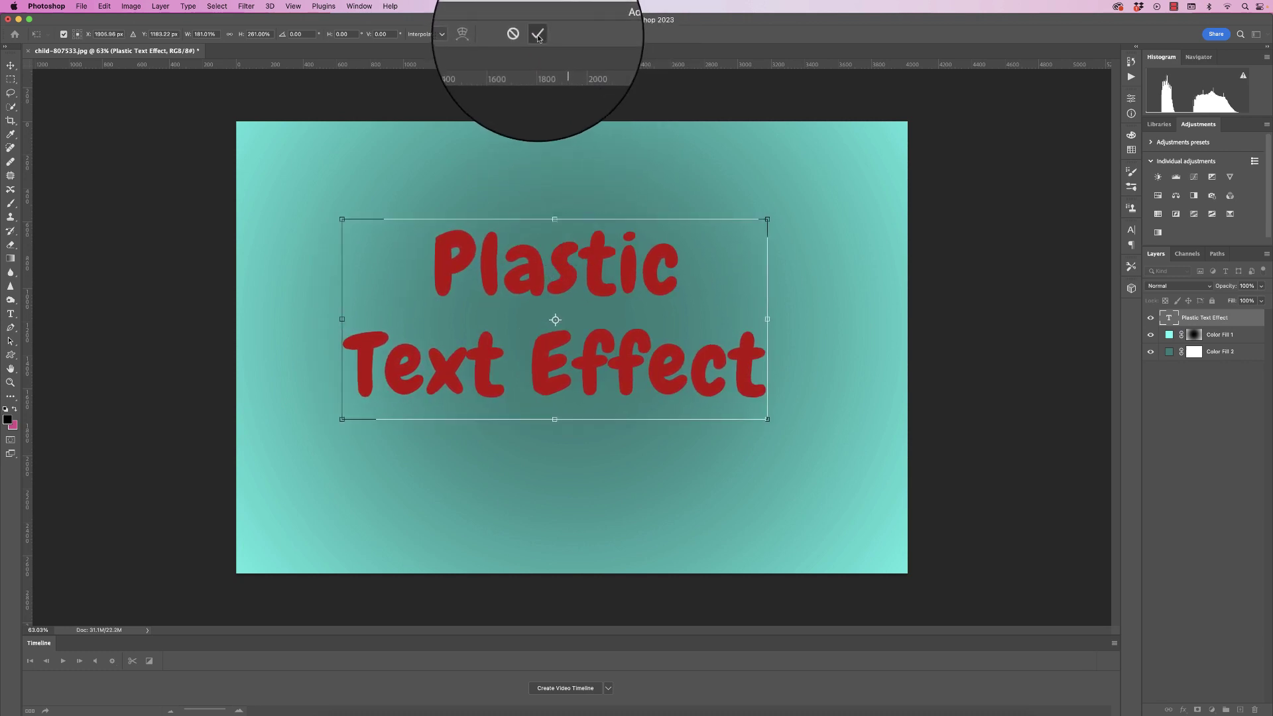
left_click(538, 37)
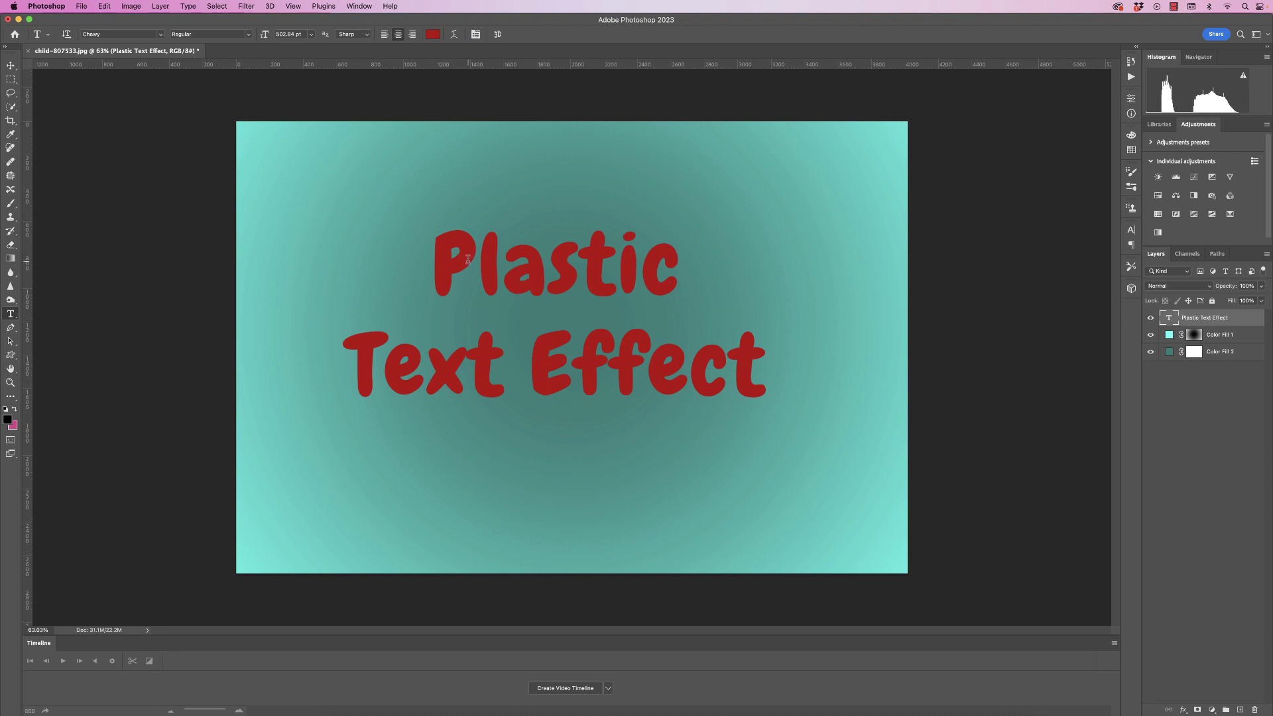
Change the text colour to deep red, hex c10202.
left_click(433, 36)
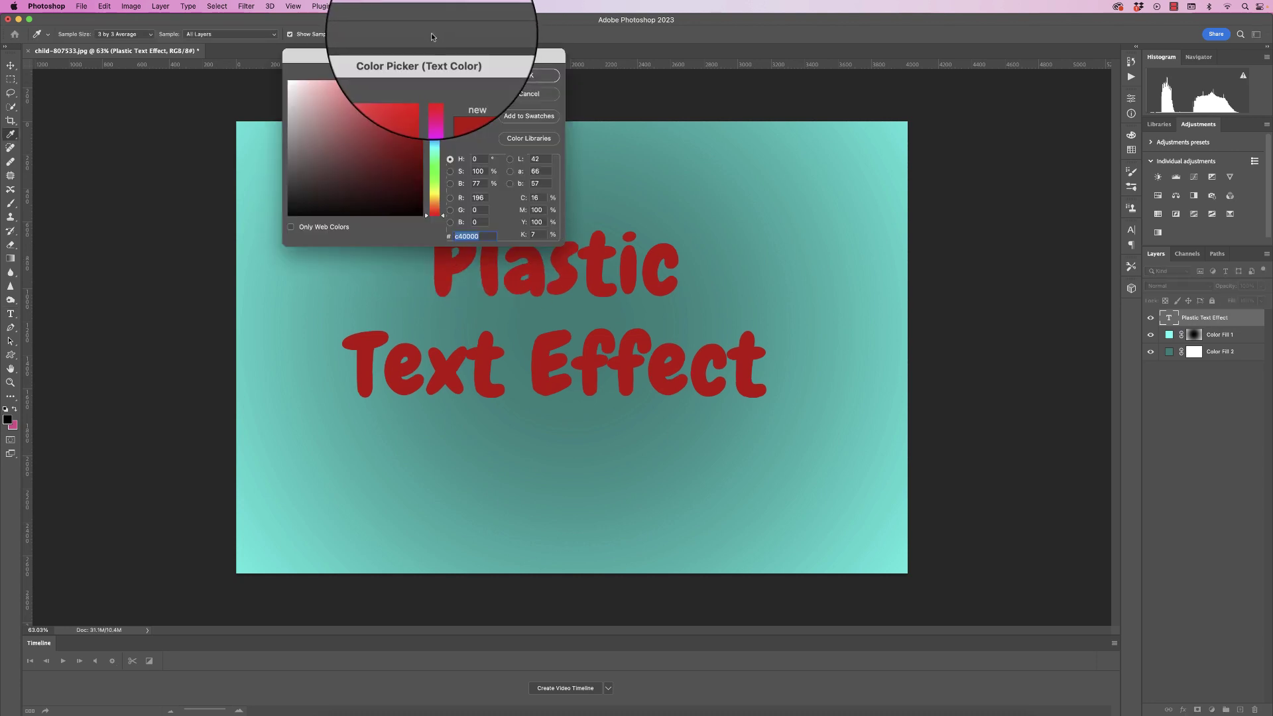
left_click(357, 141)
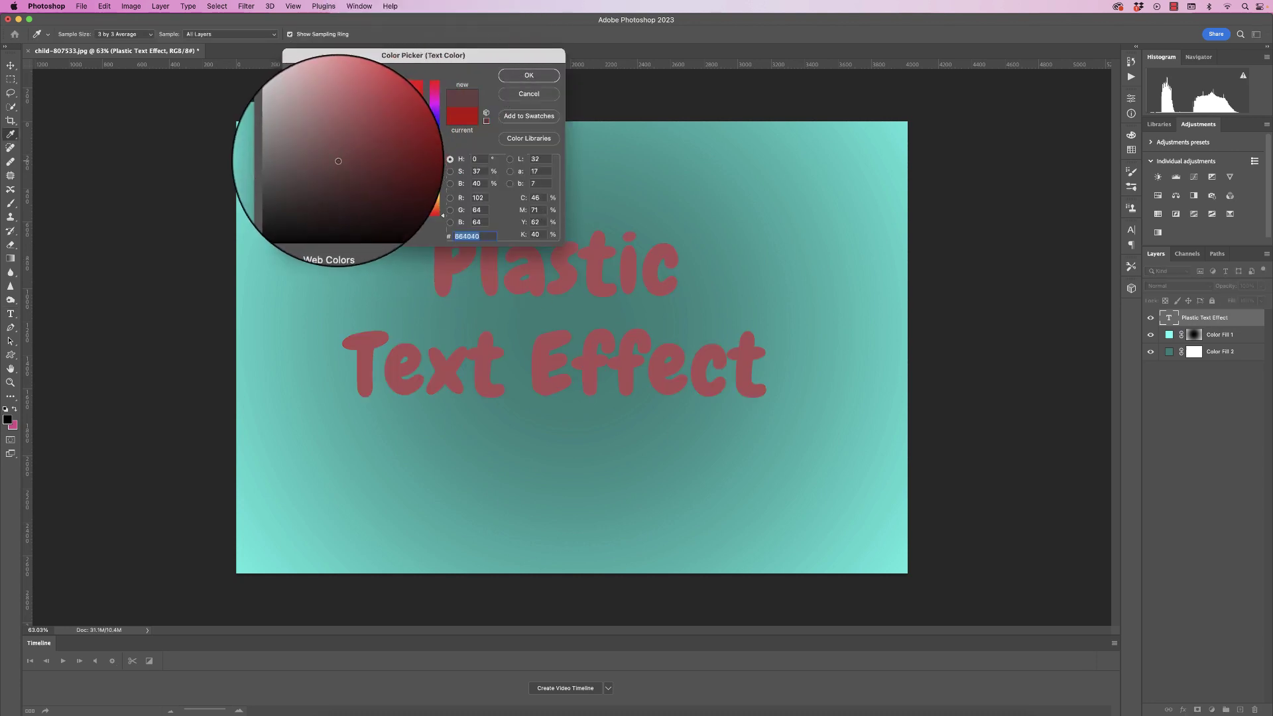
left_click(312, 122)
left_click(379, 114)
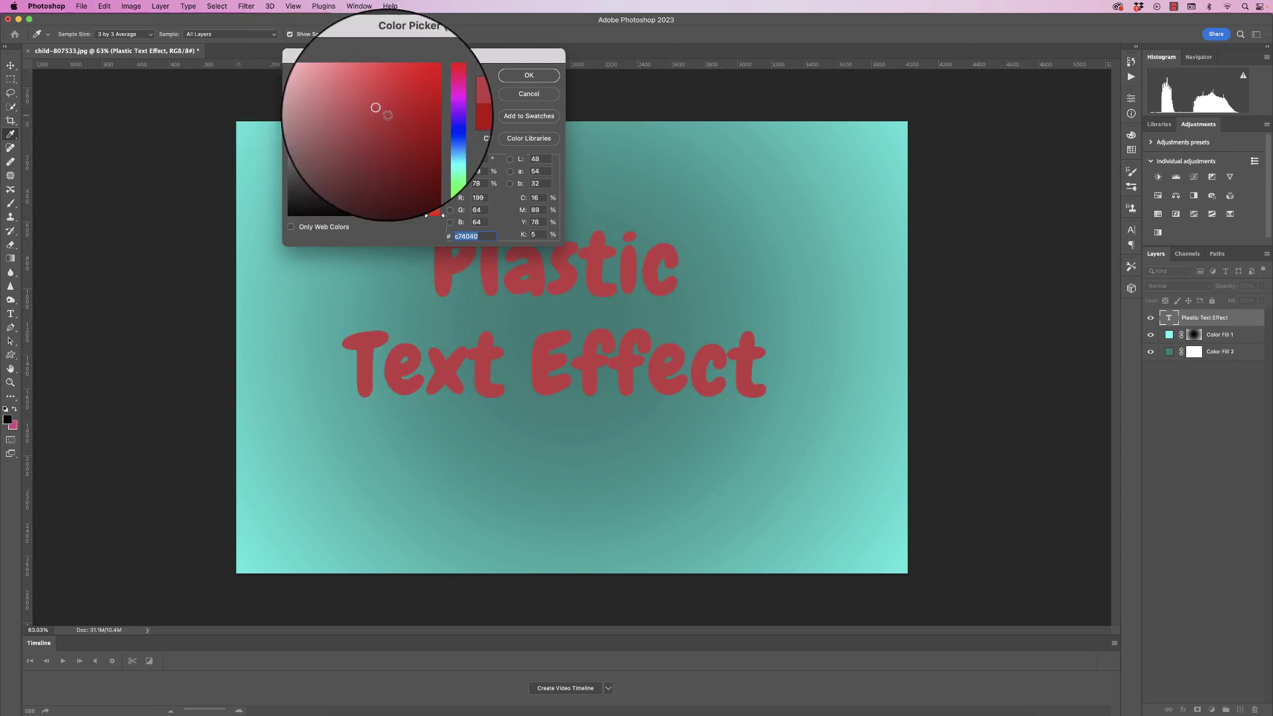
left_click(472, 185)
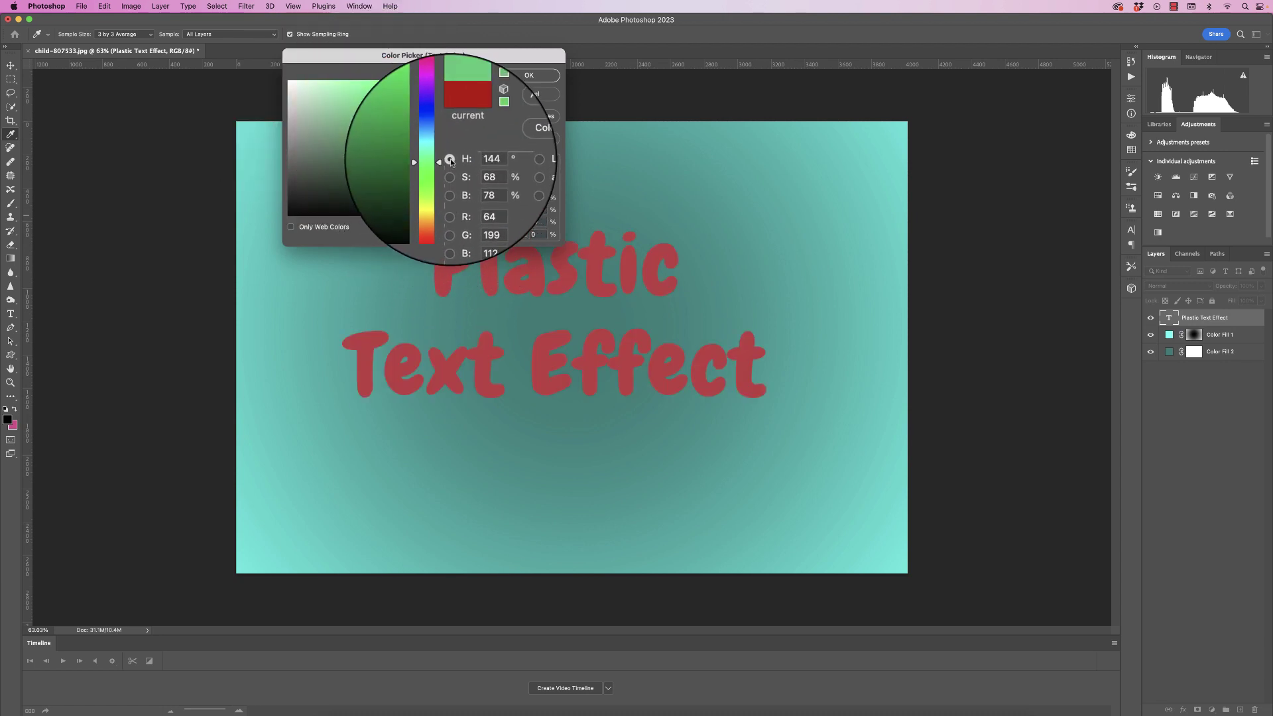
left_click_drag(447, 190, 450, 160)
left_click(381, 151)
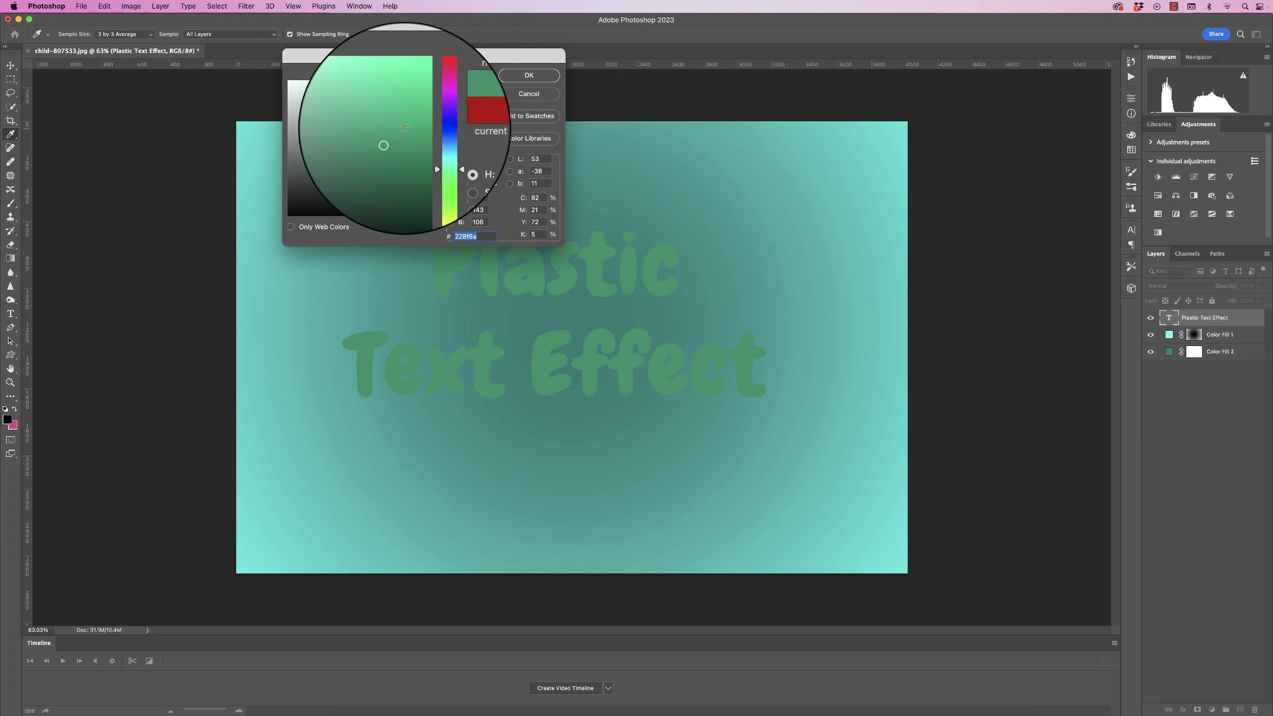
mouse_move(442, 157)
left_mouse_down()
mouse_move(433, 206)
mouse_move(430, 194)
left_mouse_up()
left_click(419, 106)
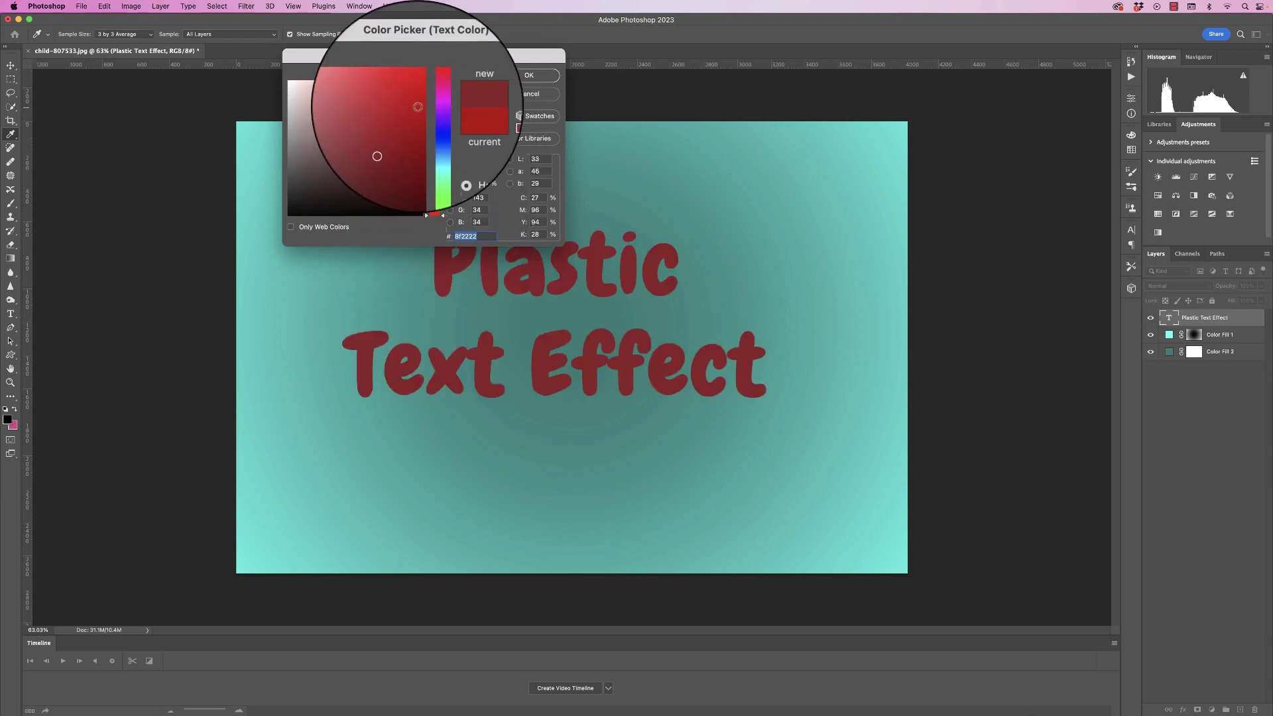
left_click_drag(420, 106, 421, 114)
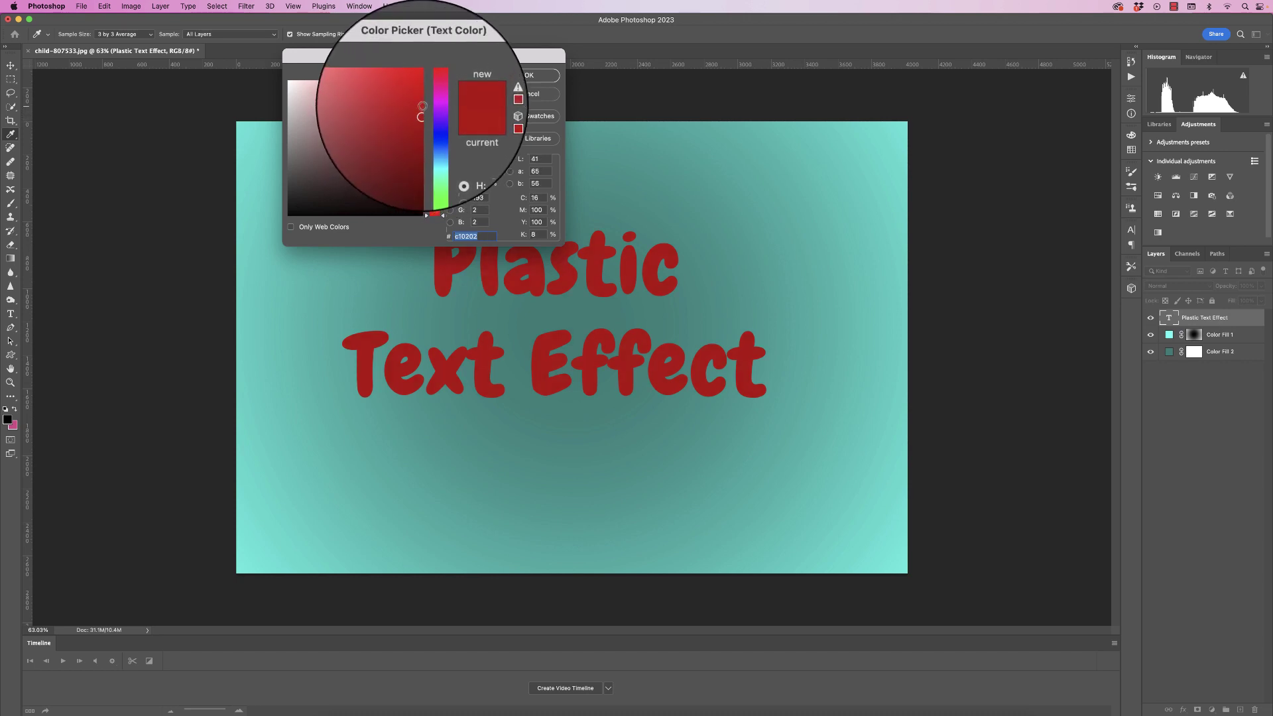
left_click(530, 76)
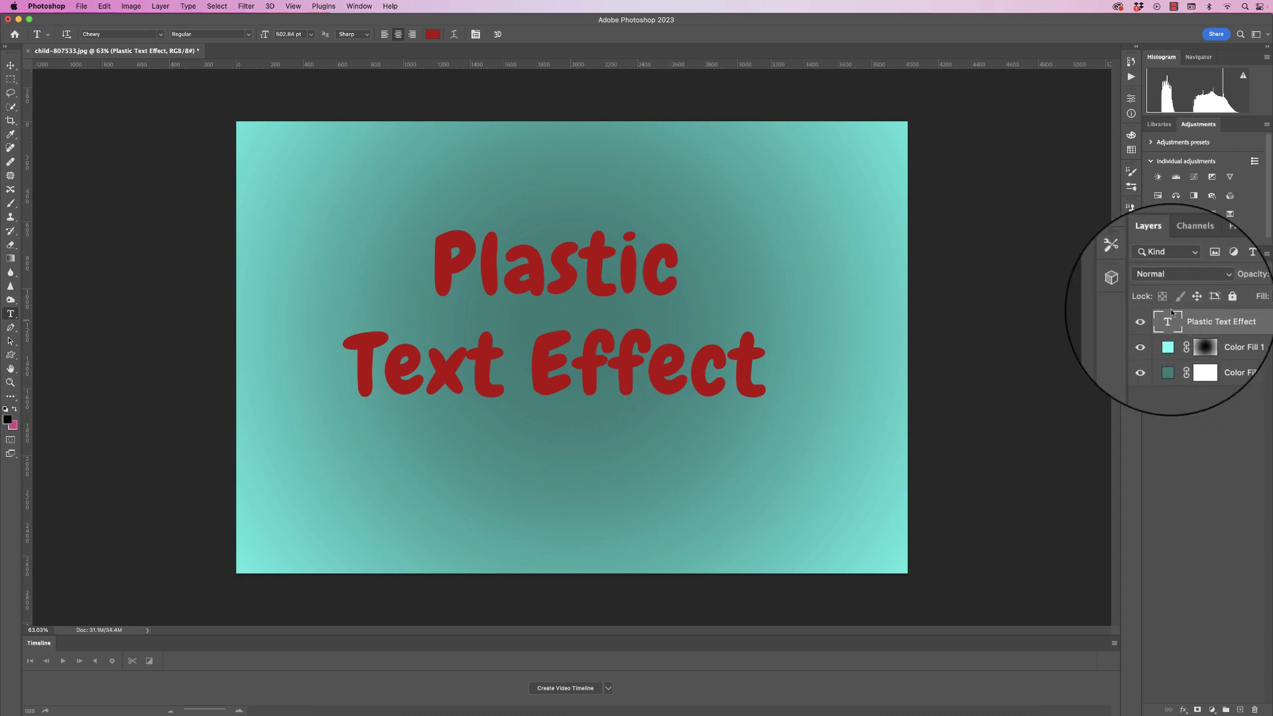
Add an Inner Bevel Bevel & Emboss effect with 168% depth and 54 px size to the text layer.
double_click(1256, 321)
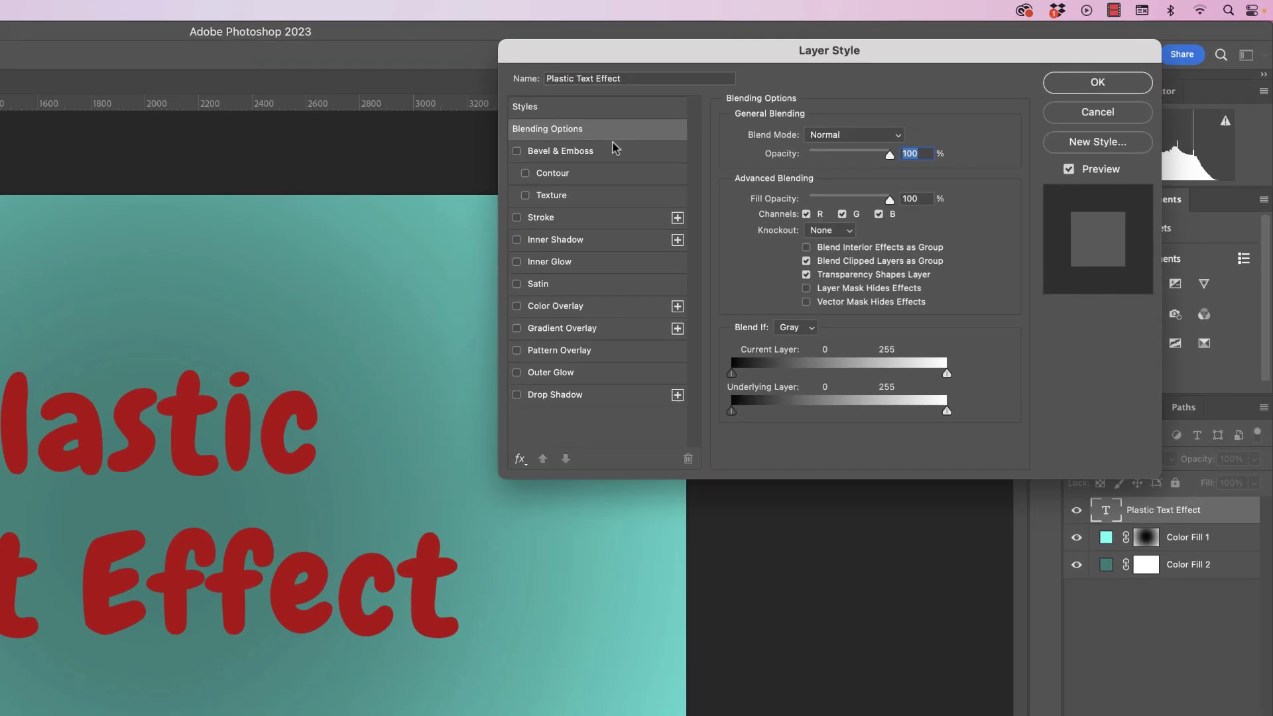
left_click(517, 151)
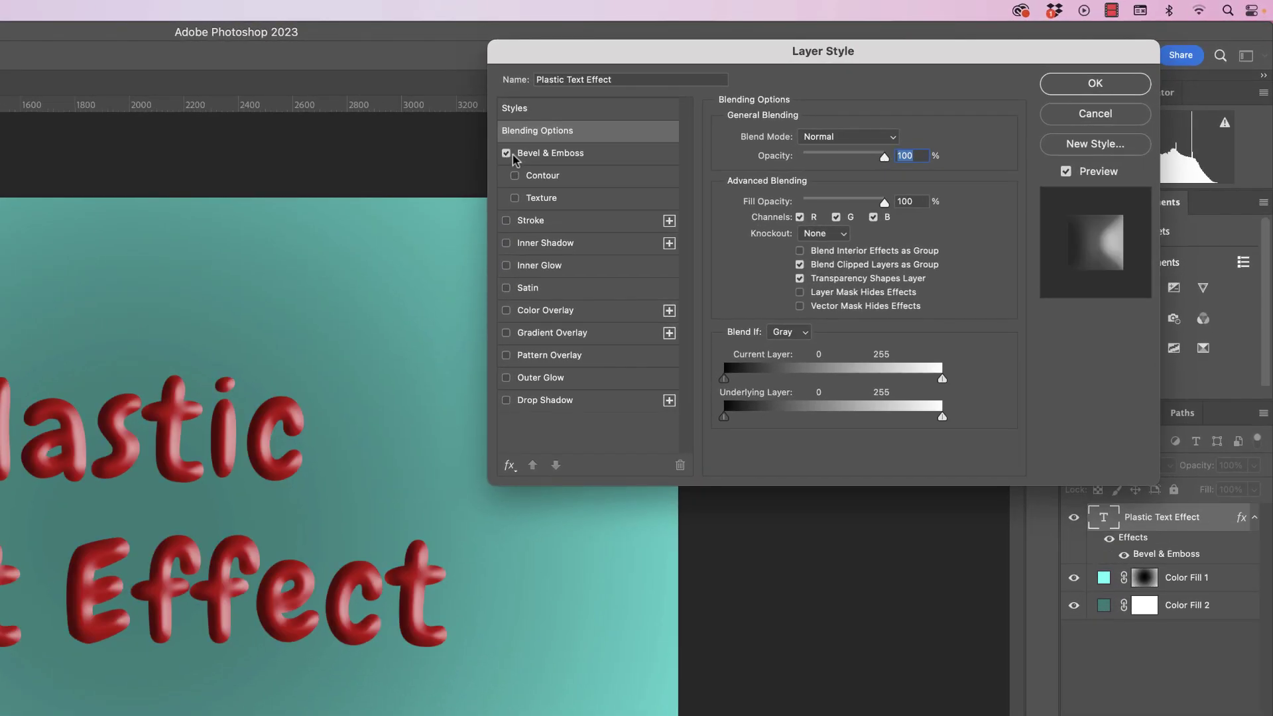
left_click(626, 157)
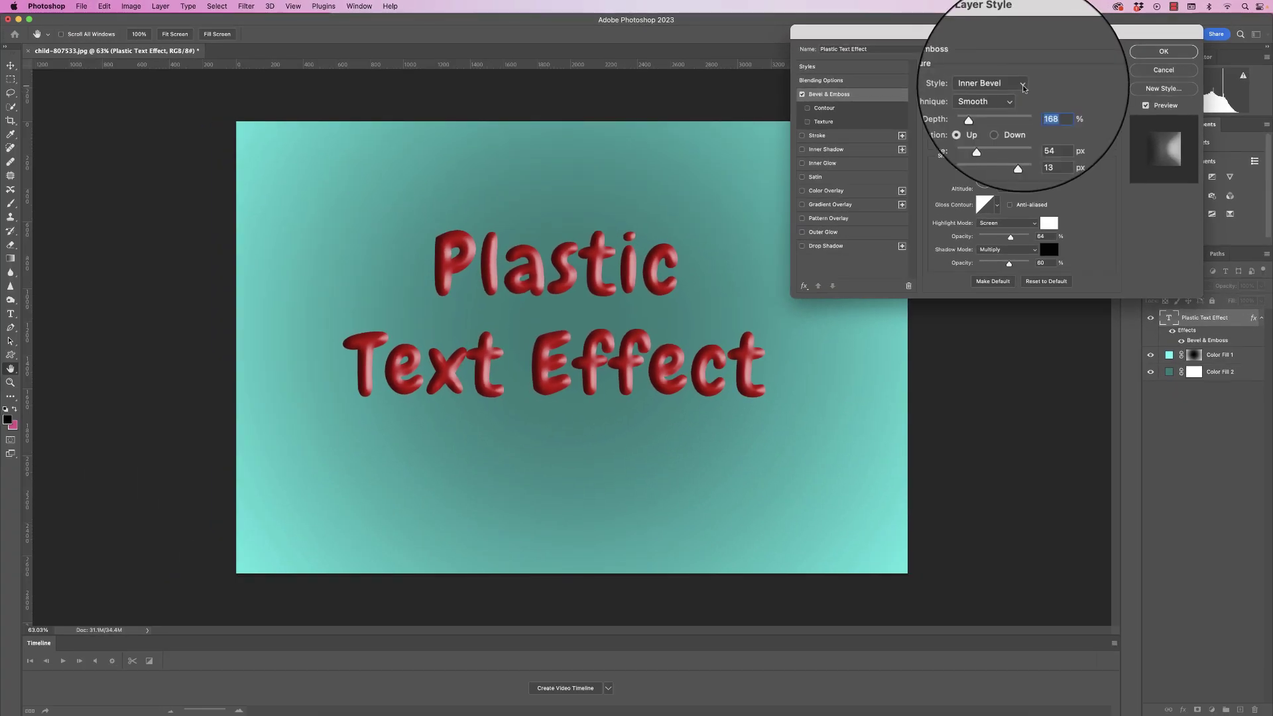
left_click(1024, 85)
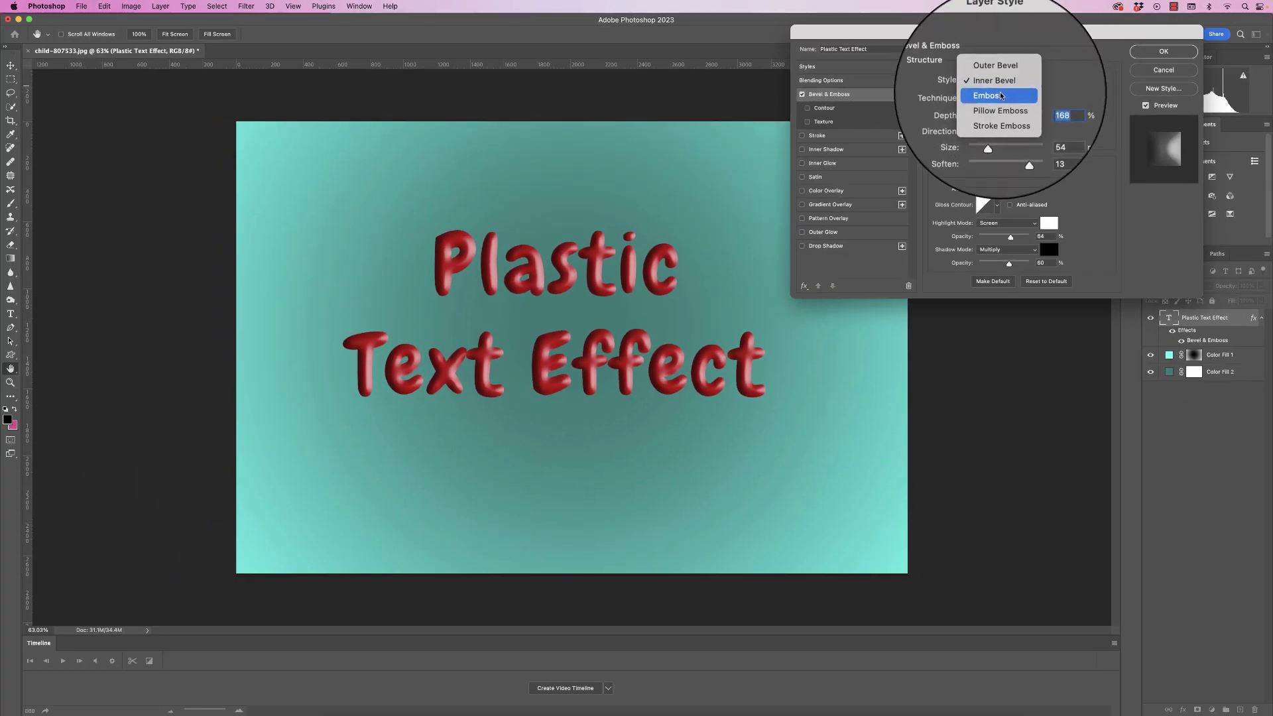
left_click(994, 118)
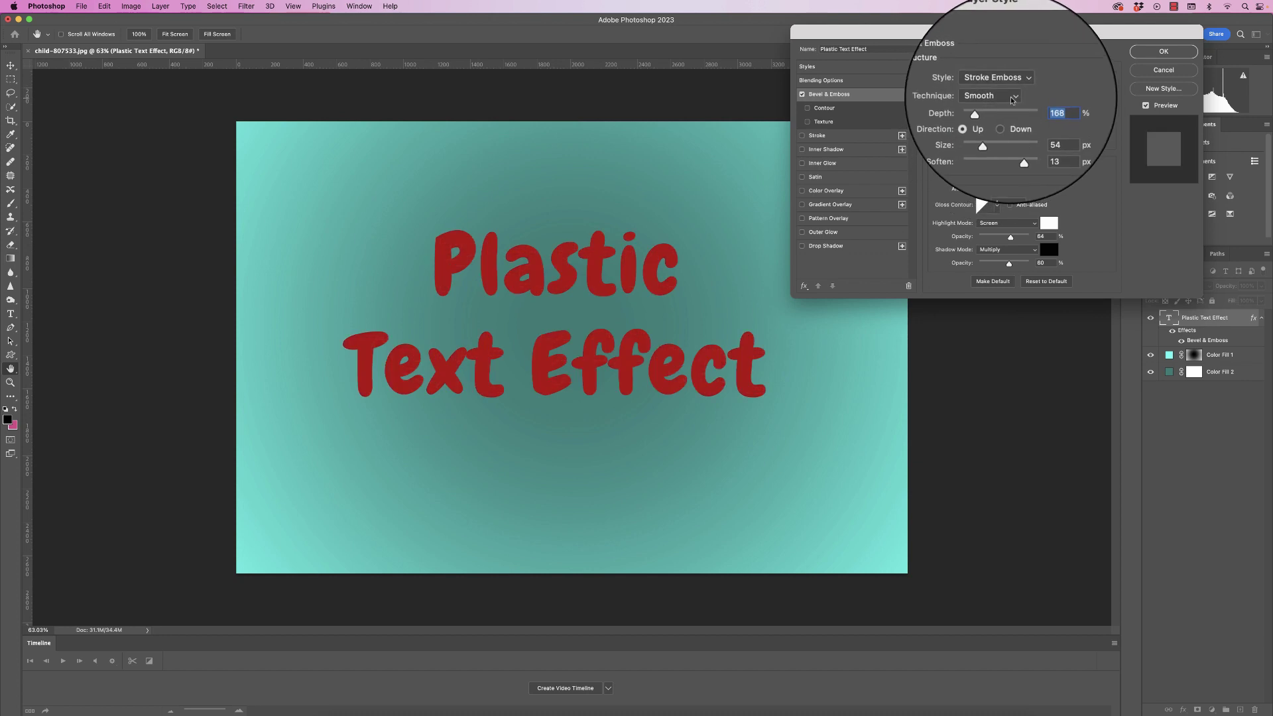
left_click(1026, 88)
left_click(988, 69)
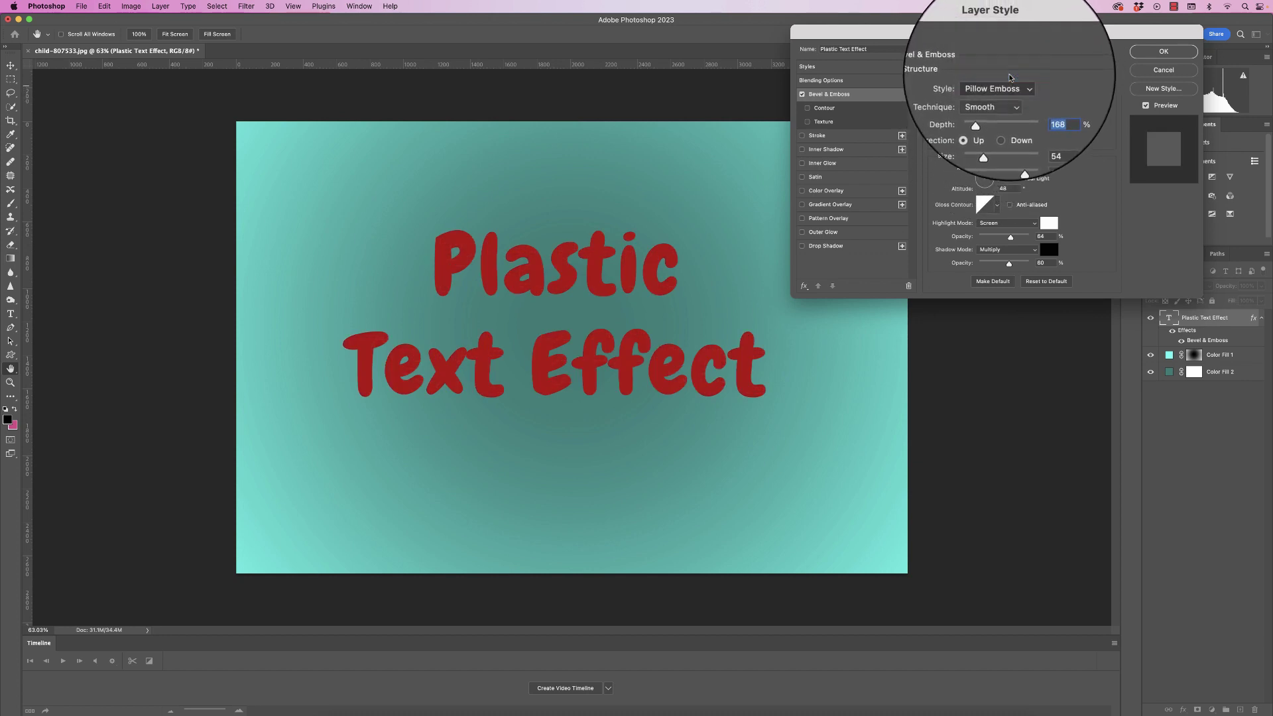
left_click(1024, 89)
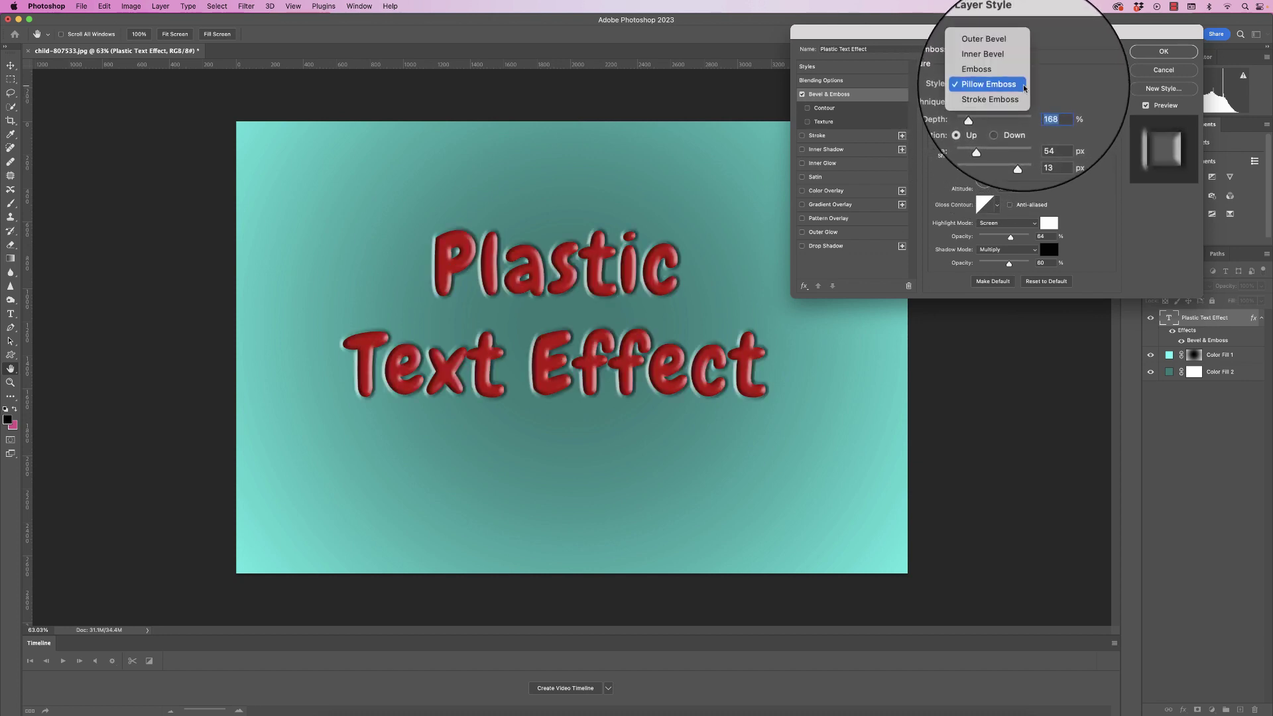
left_click(999, 56)
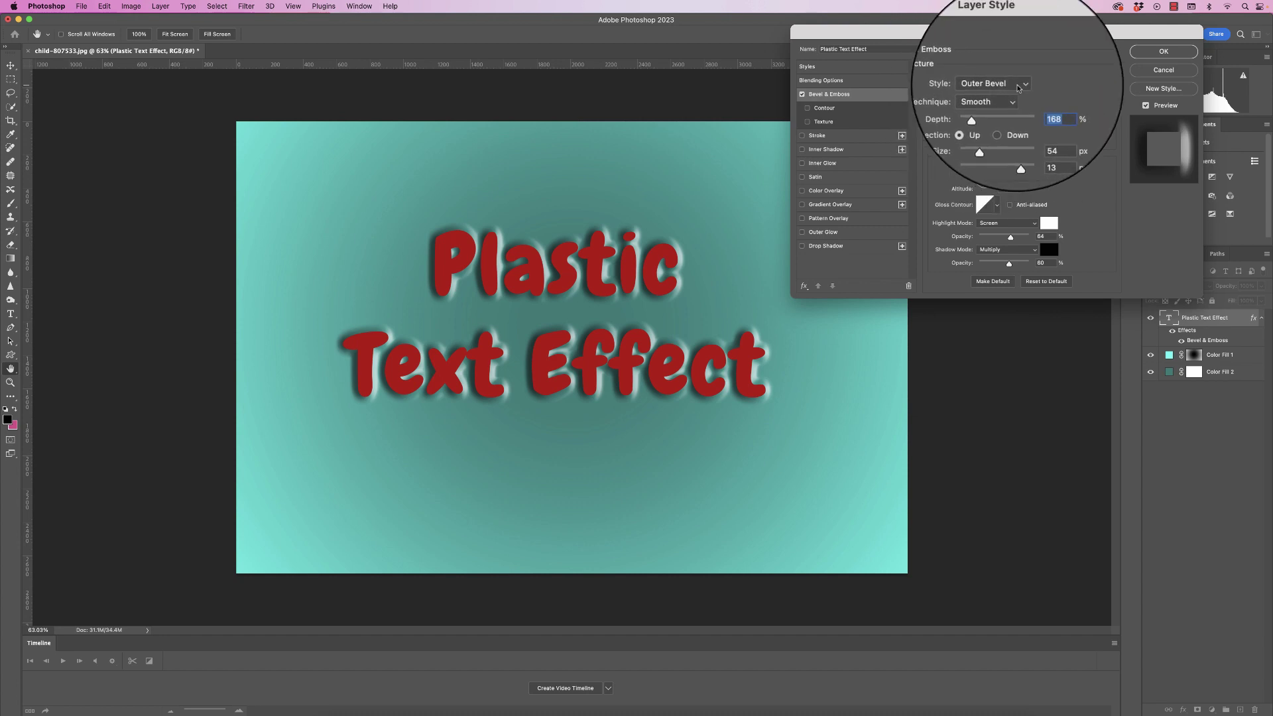
left_click(1001, 85)
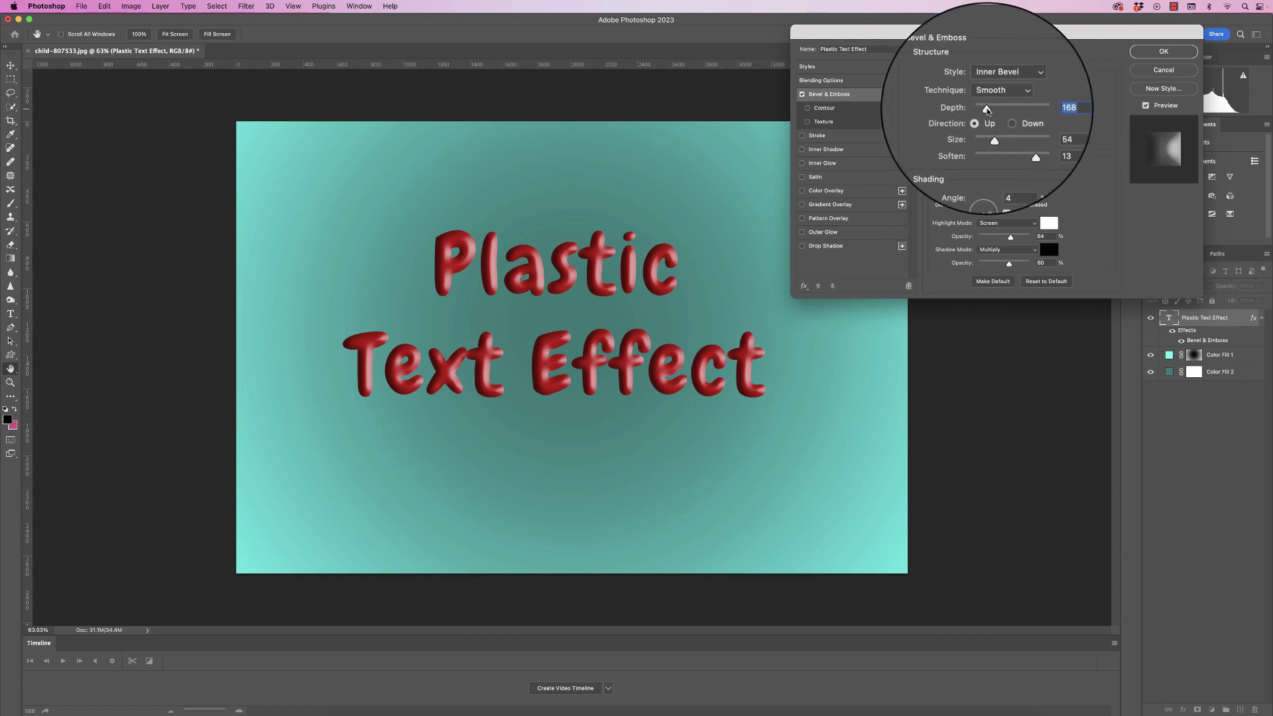
Deepen the bevel to 272% and set its shading to a 6° angle and 37° altitude.
mouse_move(987, 112)
left_mouse_down()
mouse_move(1017, 112)
mouse_move(992, 112)
mouse_move(989, 132)
mouse_move(1021, 146)
mouse_move(984, 143)
mouse_move(1013, 141)
mouse_move(988, 132)
left_mouse_up()
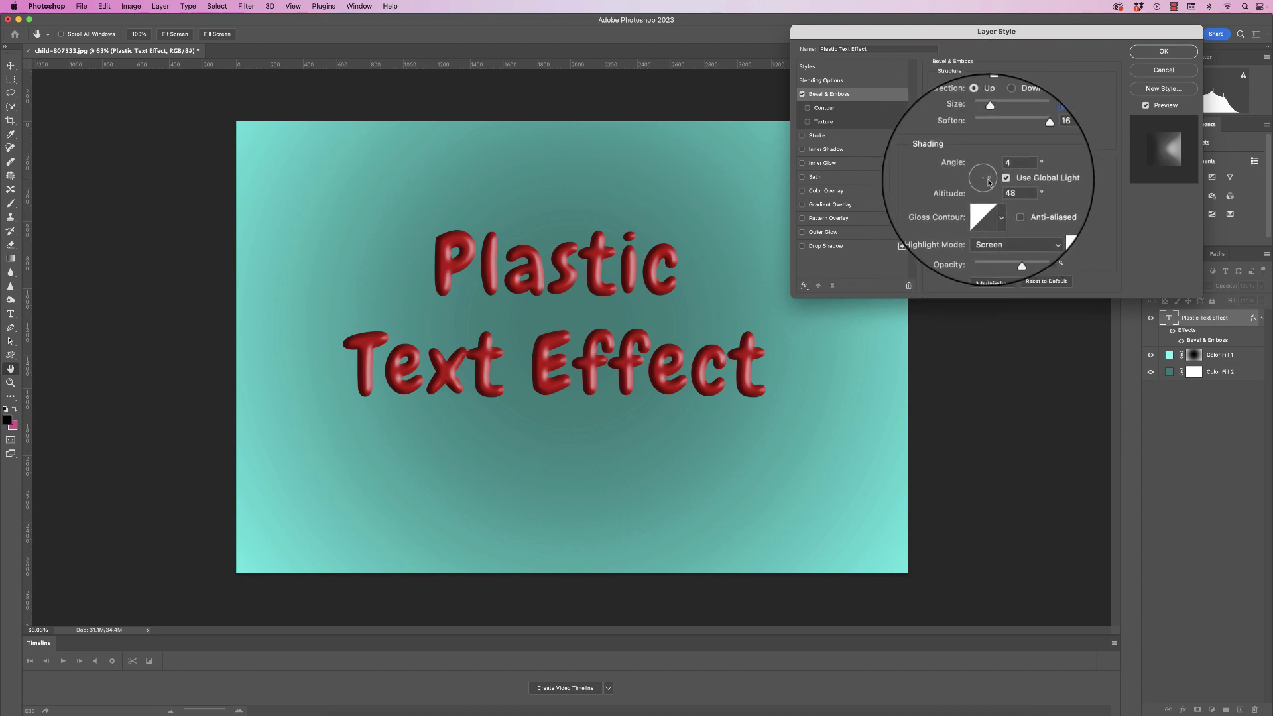
left_click(990, 179)
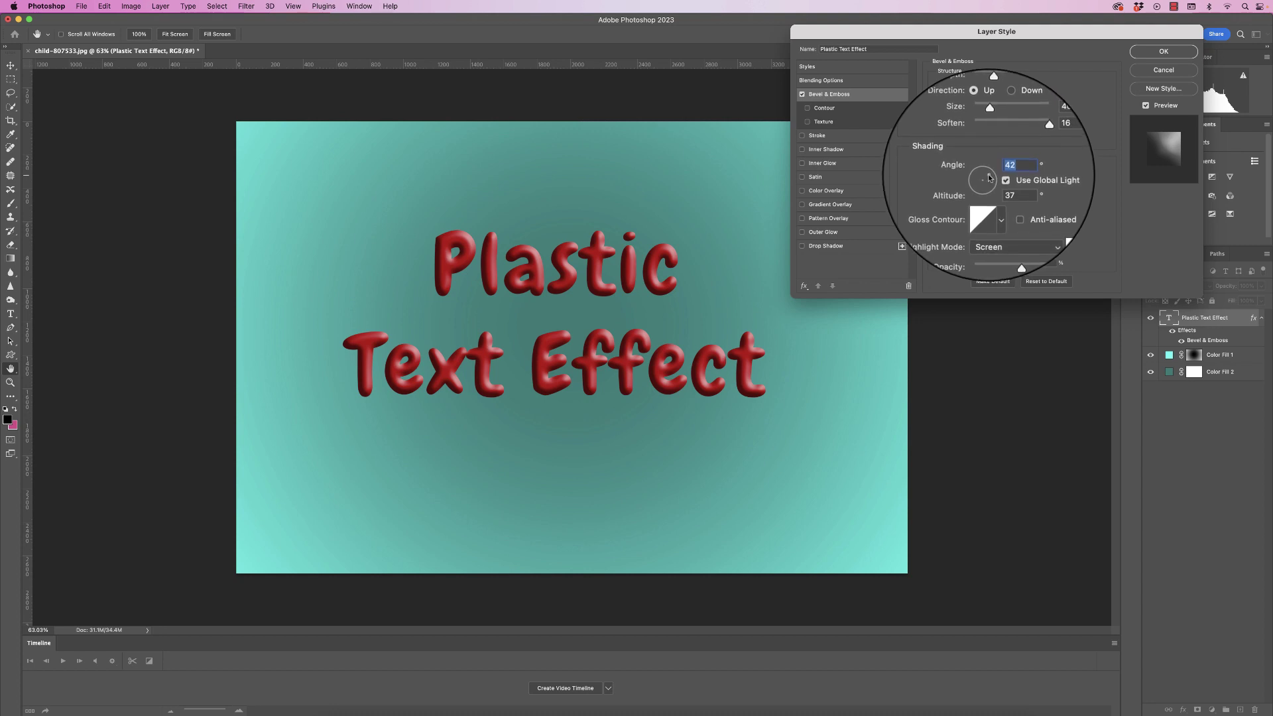
left_click(988, 178)
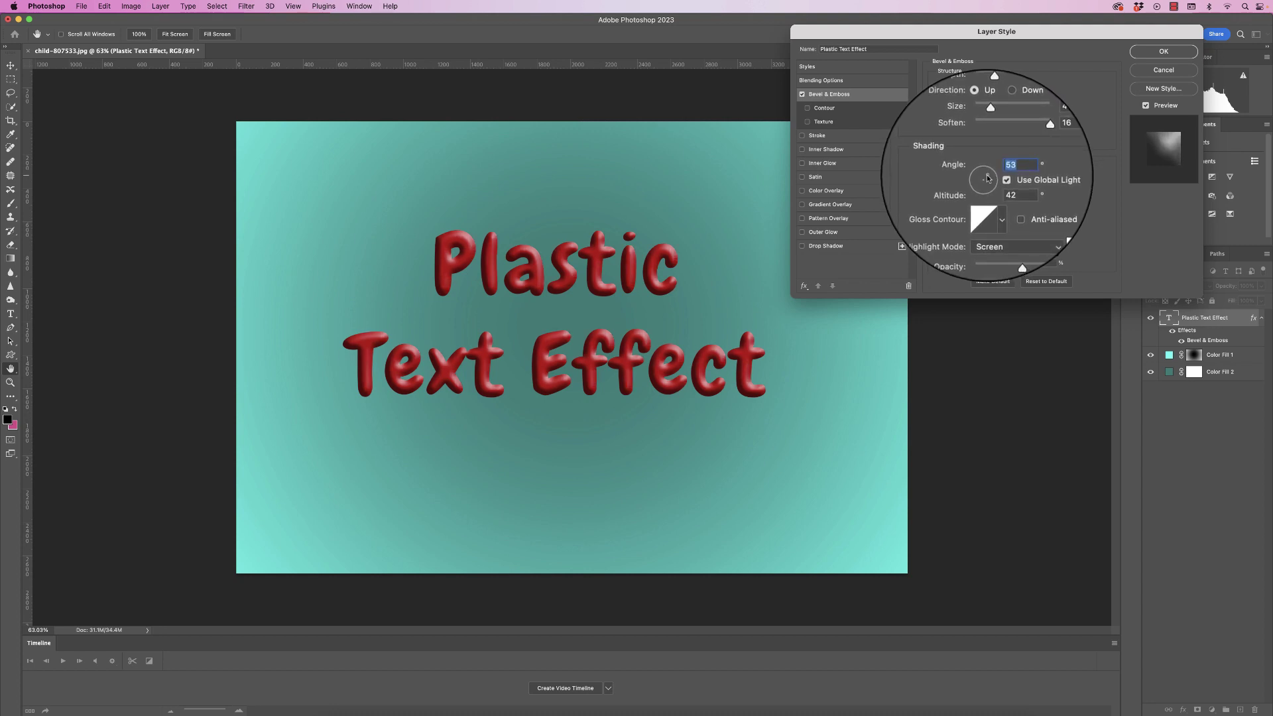
left_click(988, 178)
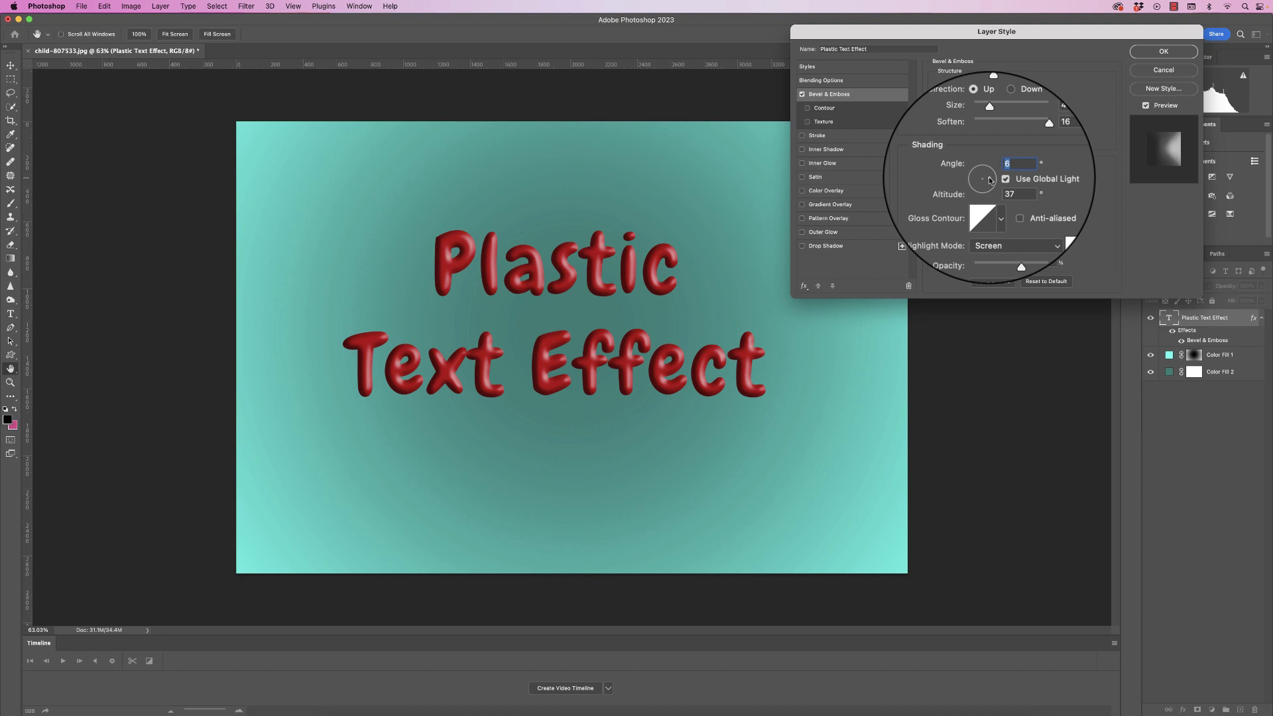
Give the bevel a Linear gloss contour, 85% highlight opacity and 46% shadow opacity.
left_click(998, 204)
left_click(1002, 232)
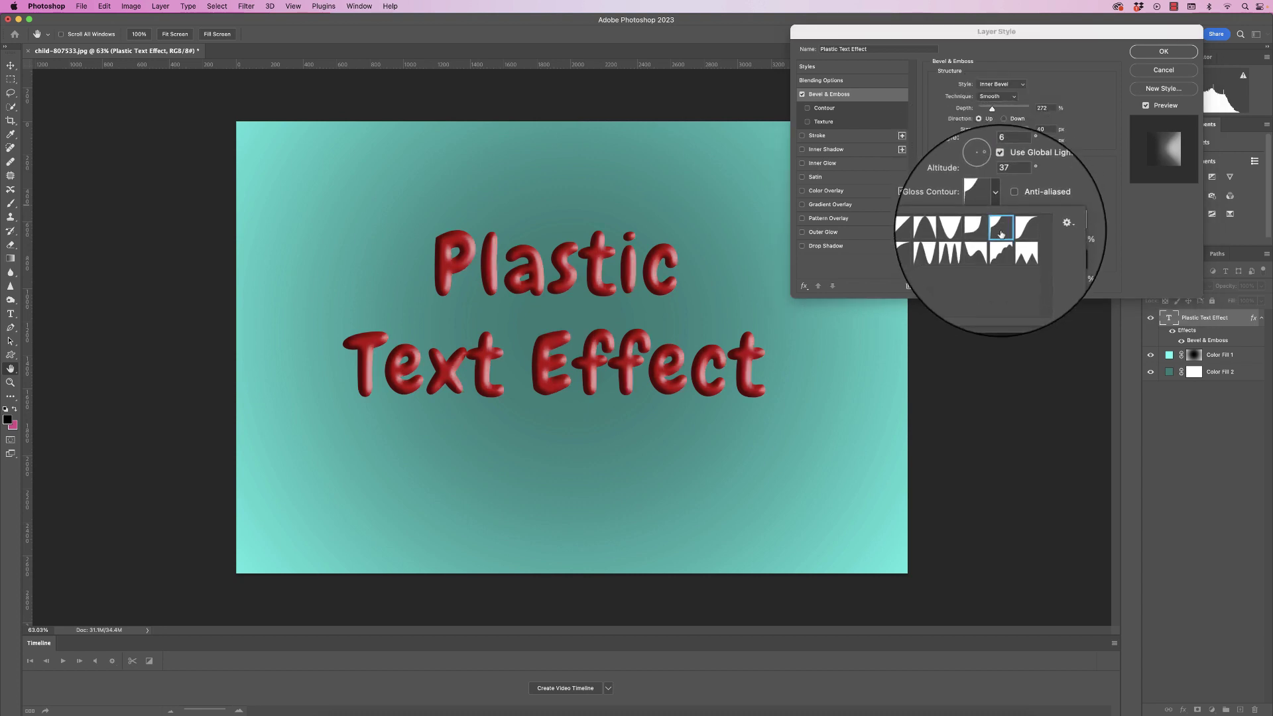
left_click(1018, 229)
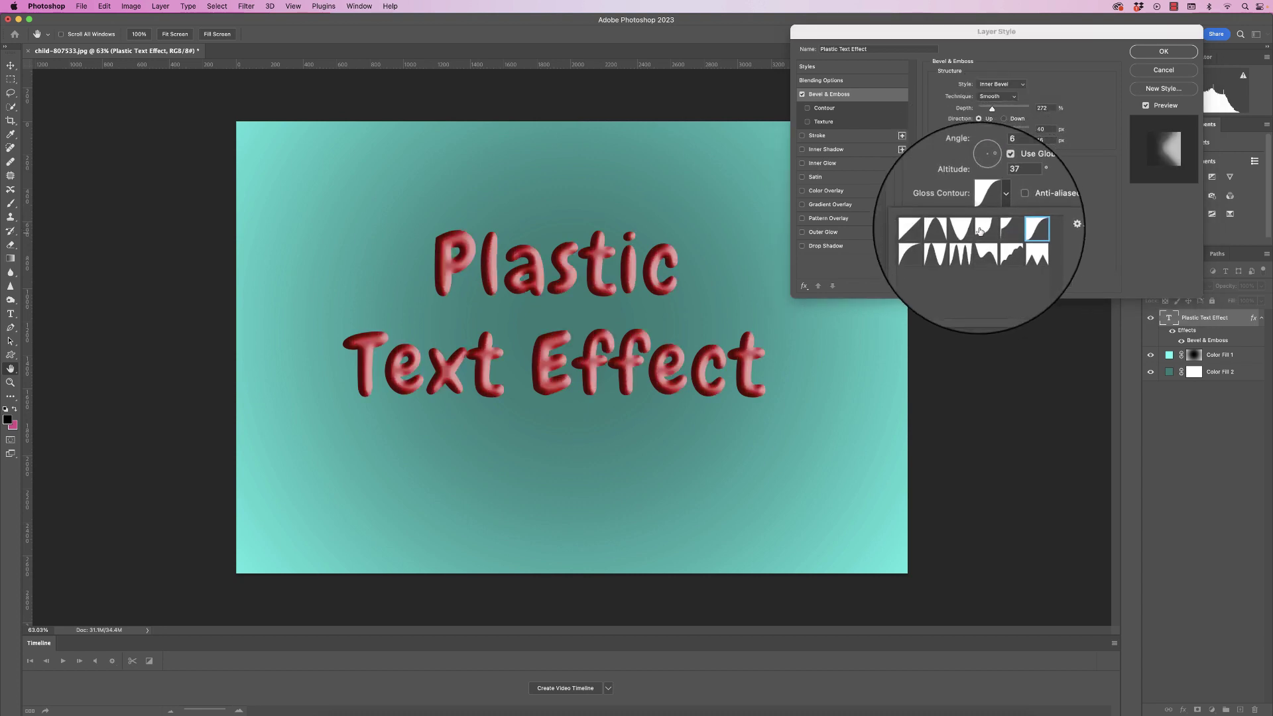
left_click(980, 229)
left_click(963, 233)
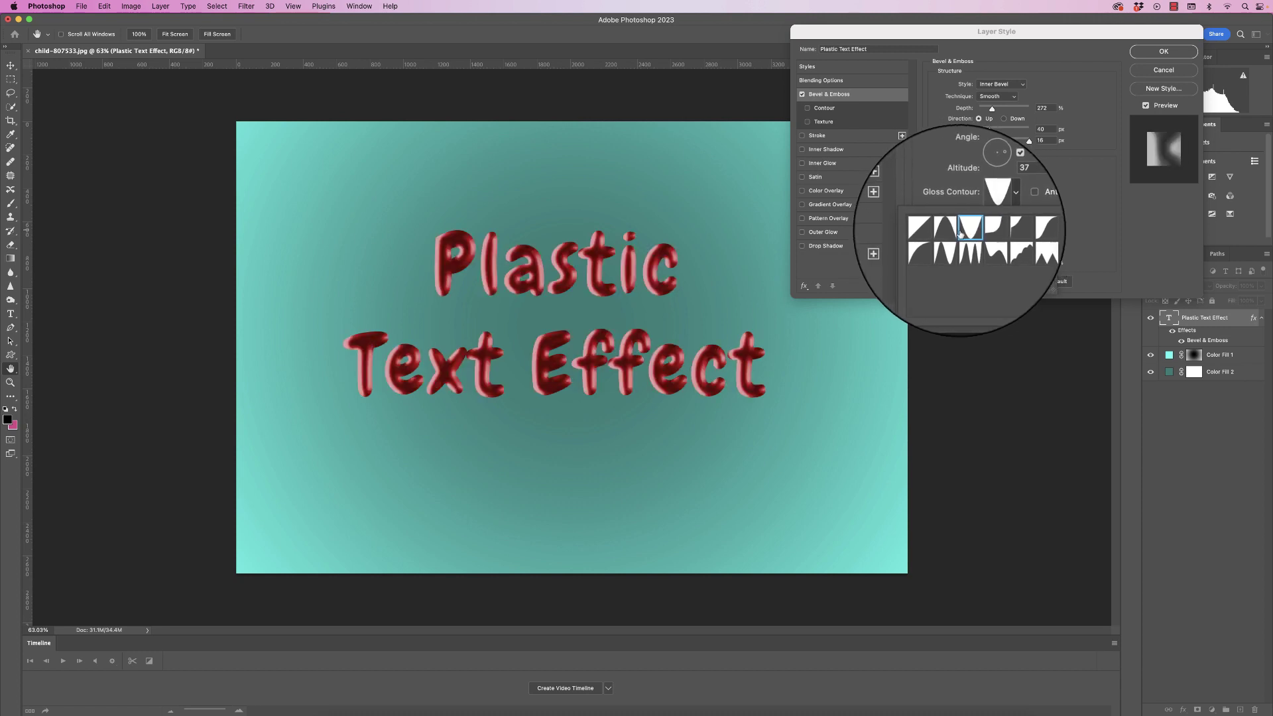
left_click(949, 228)
left_click(941, 225)
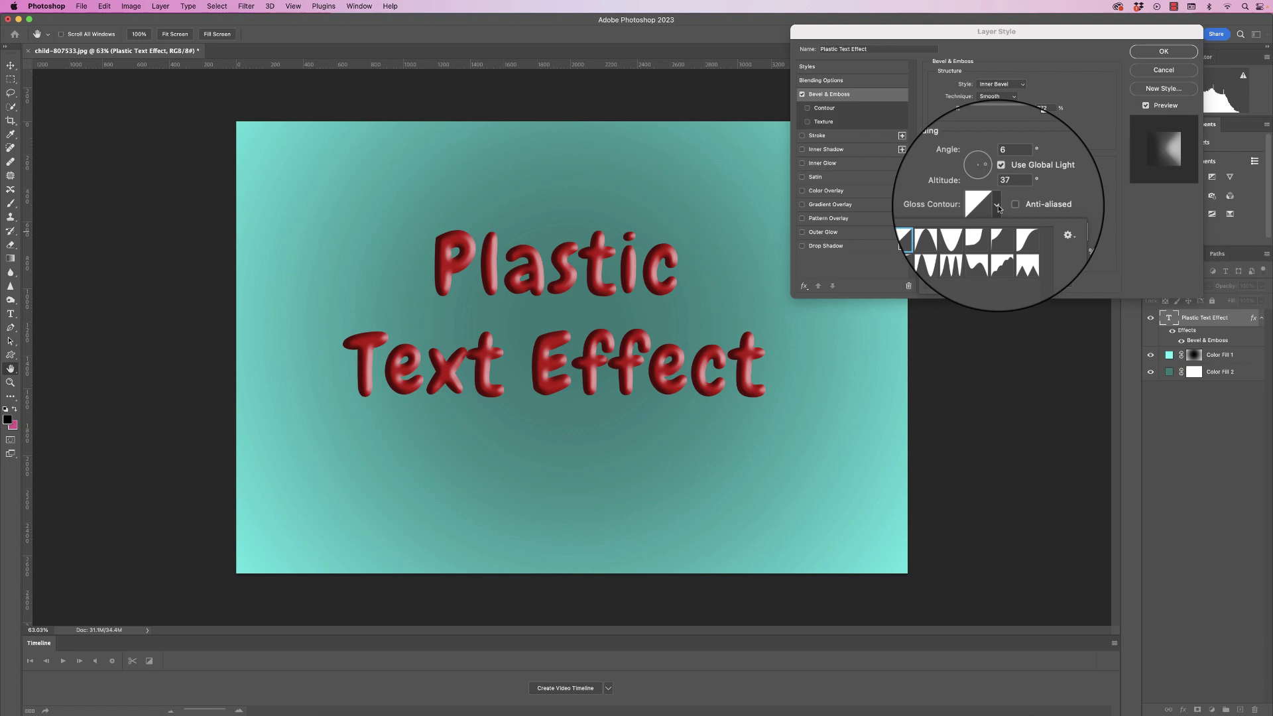
left_click(997, 207)
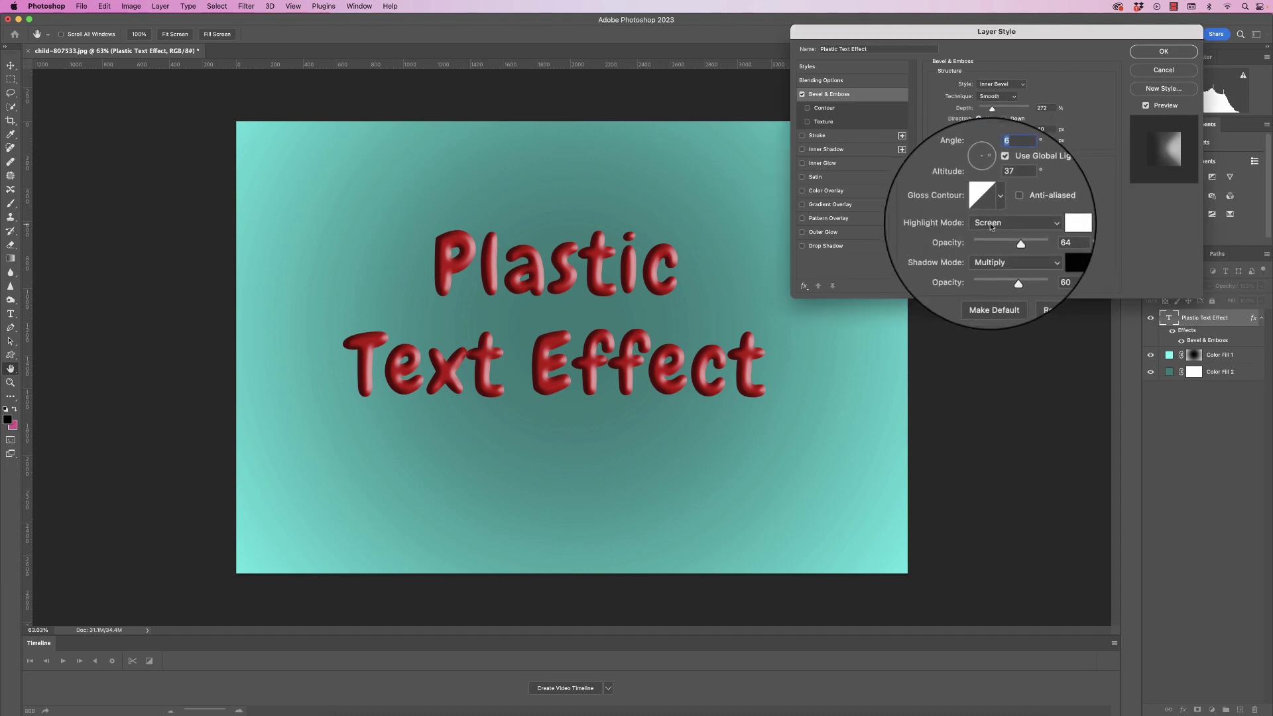
mouse_move(1006, 243)
left_mouse_down()
mouse_move(1030, 240)
mouse_move(992, 243)
left_mouse_up()
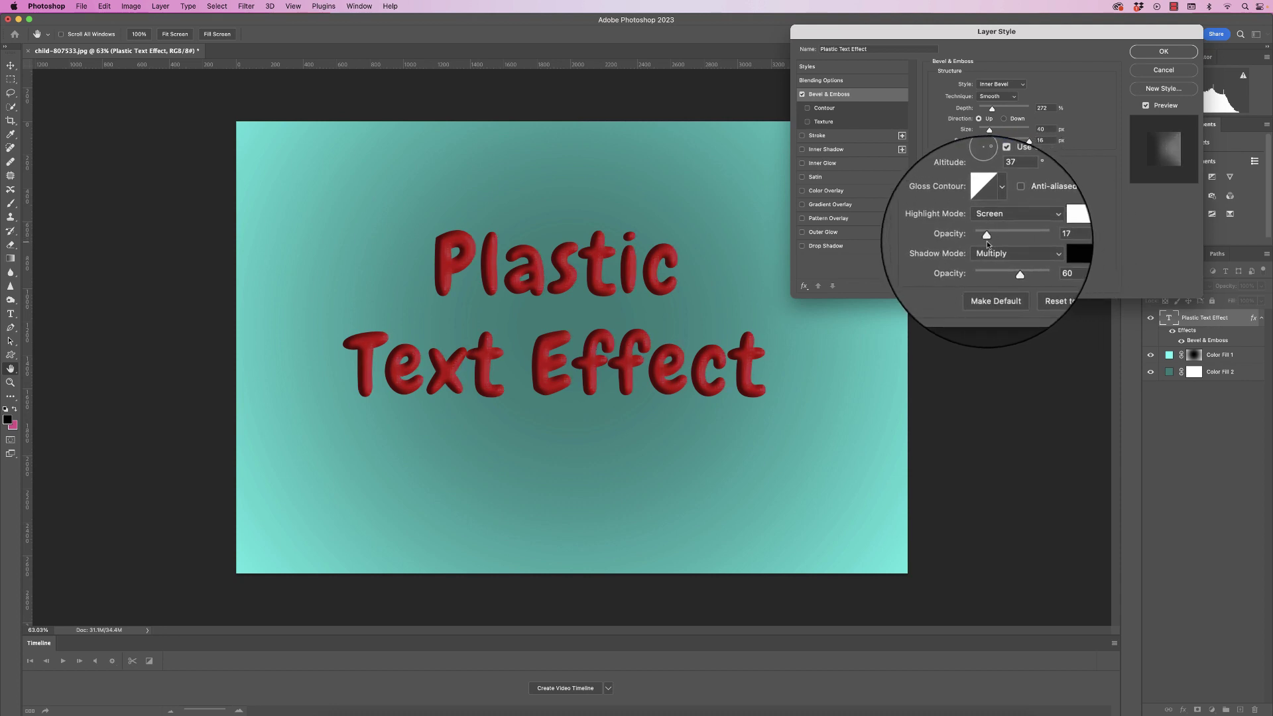
left_click_drag(987, 241, 1005, 264)
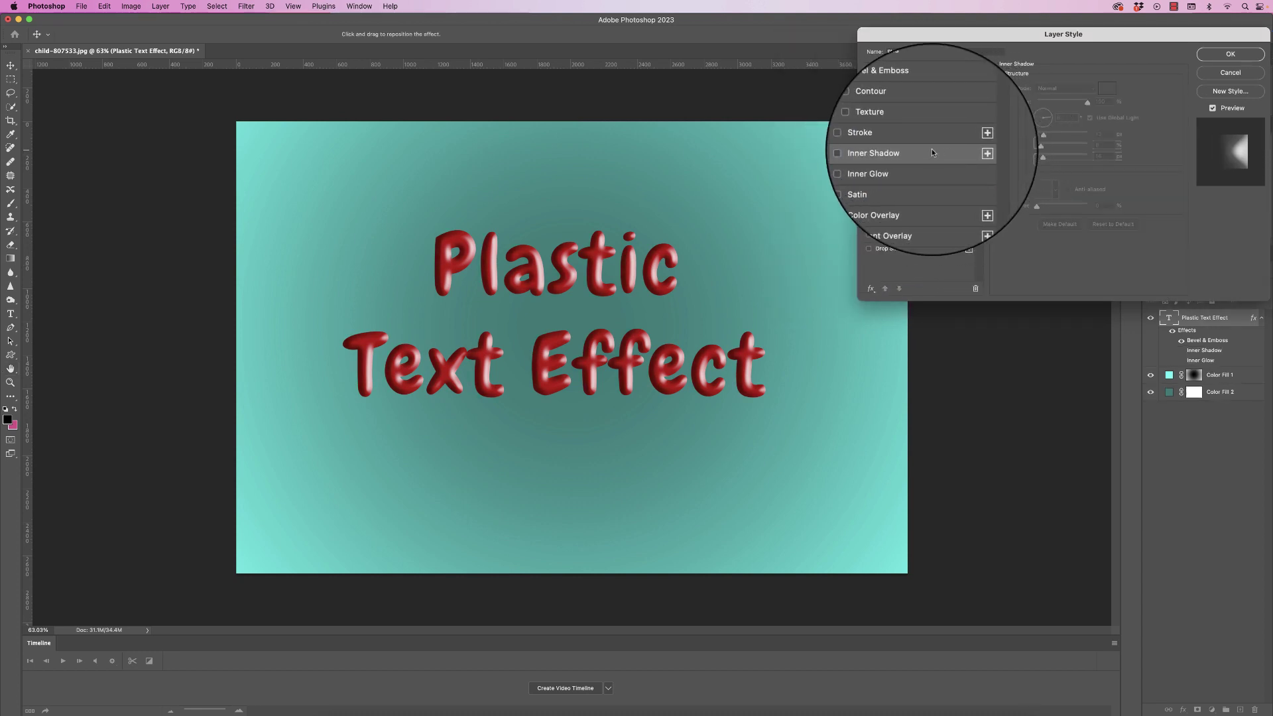
Add a white Normal-mode Inner Shadow: 100% opacity, 13 px distance, 8% choke, 16 px size.
left_click(869, 156)
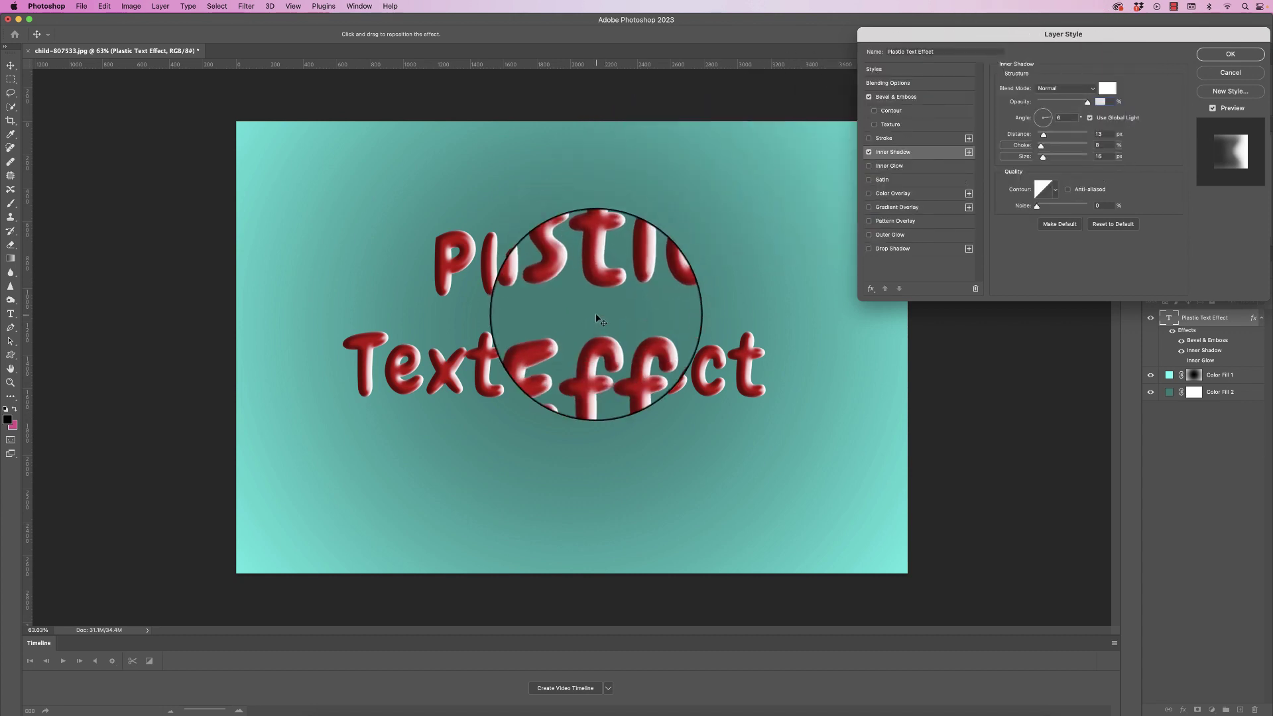
scroll(662, 275, "up", 5)
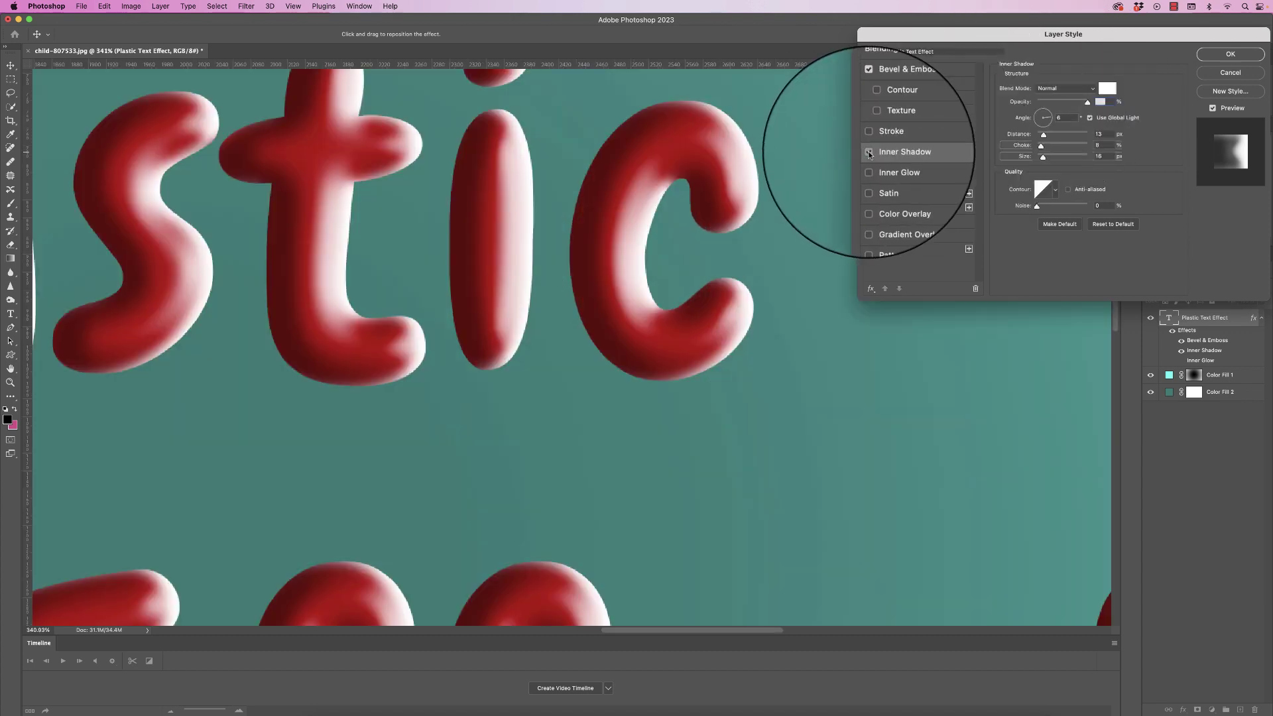
left_click(869, 152)
left_click(869, 152)
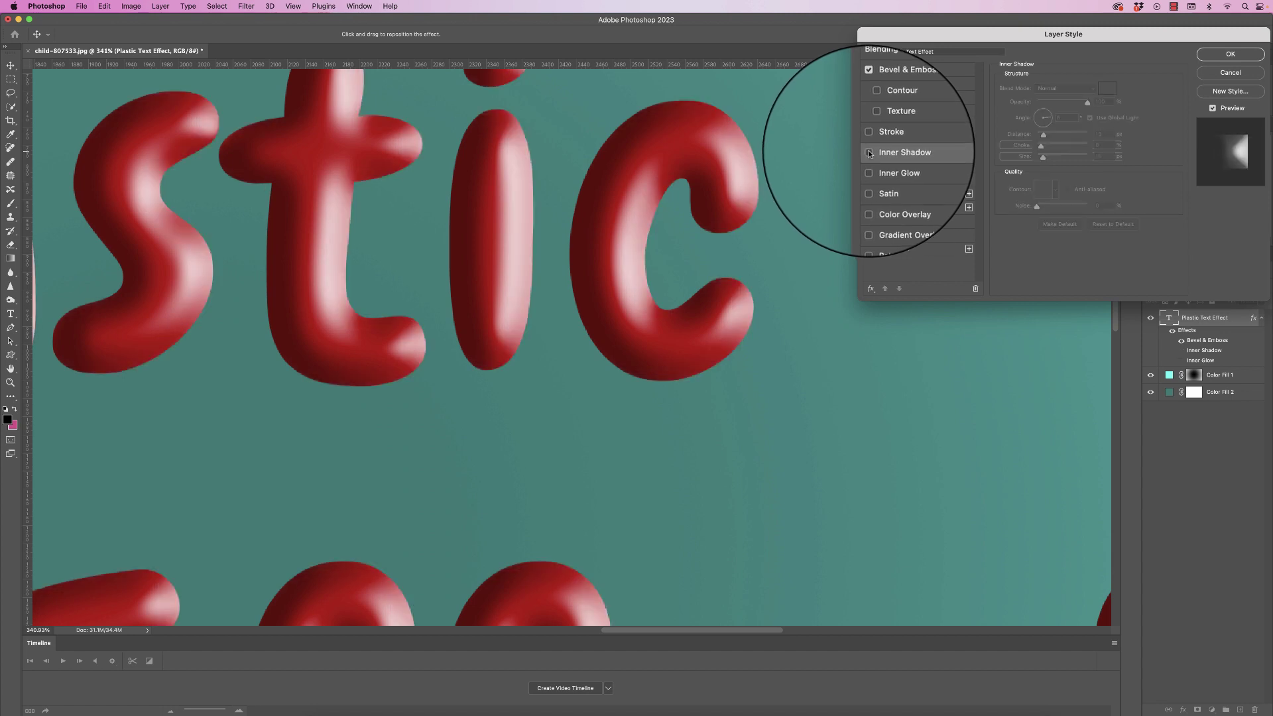
left_click(868, 153)
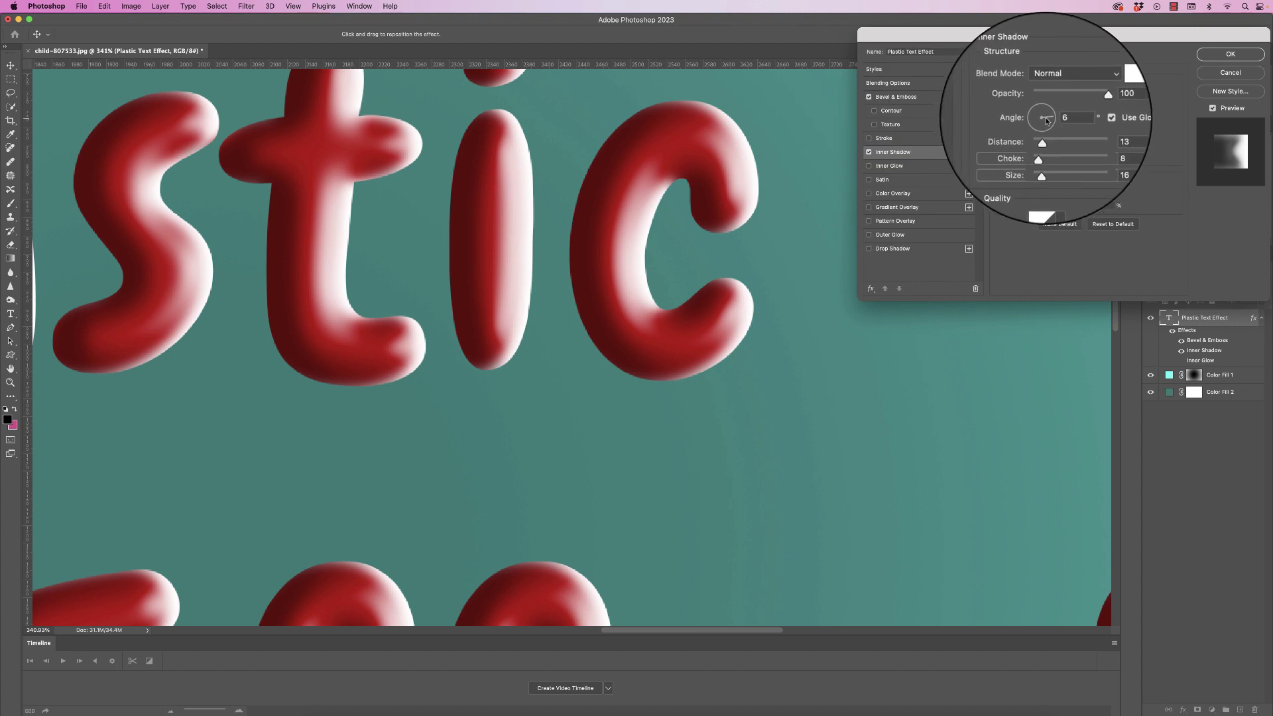
Set Inner Shadow to 25° angle, distance 17, choke 19, size 29, Linear contour, and apply.
left_click_drag(1053, 120, 1045, 160)
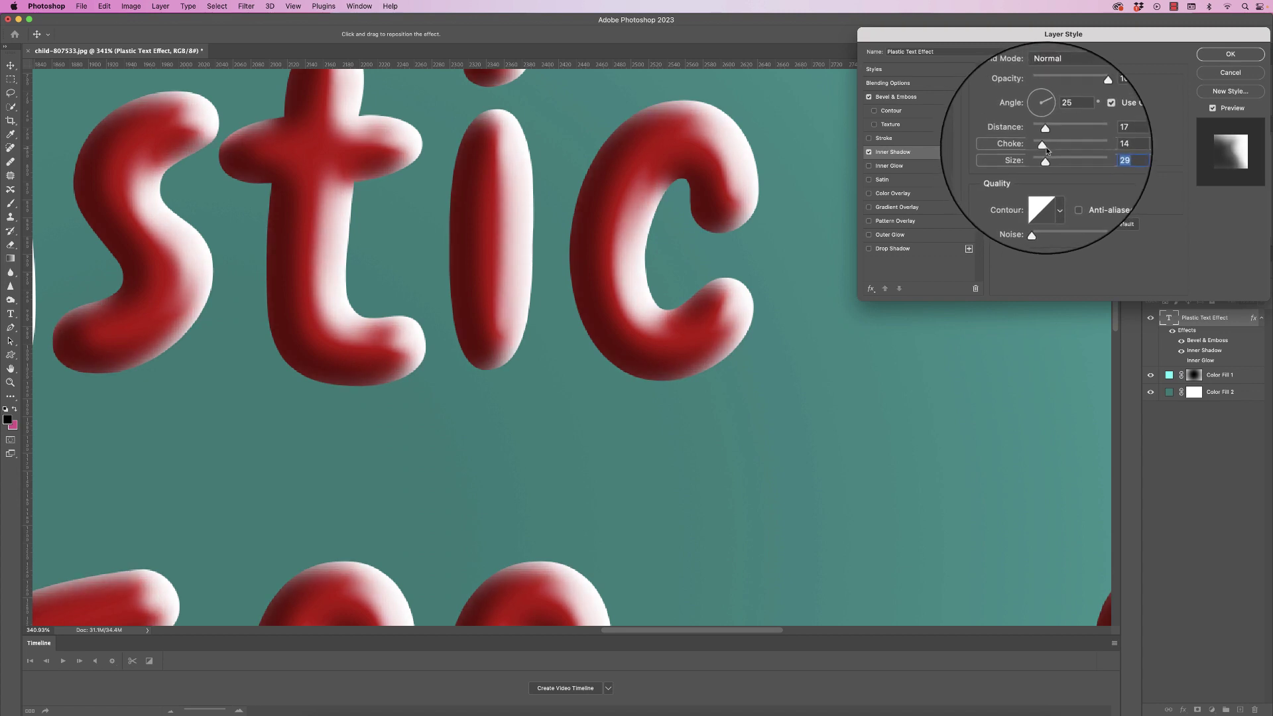
left_click_drag(1047, 149, 1046, 149)
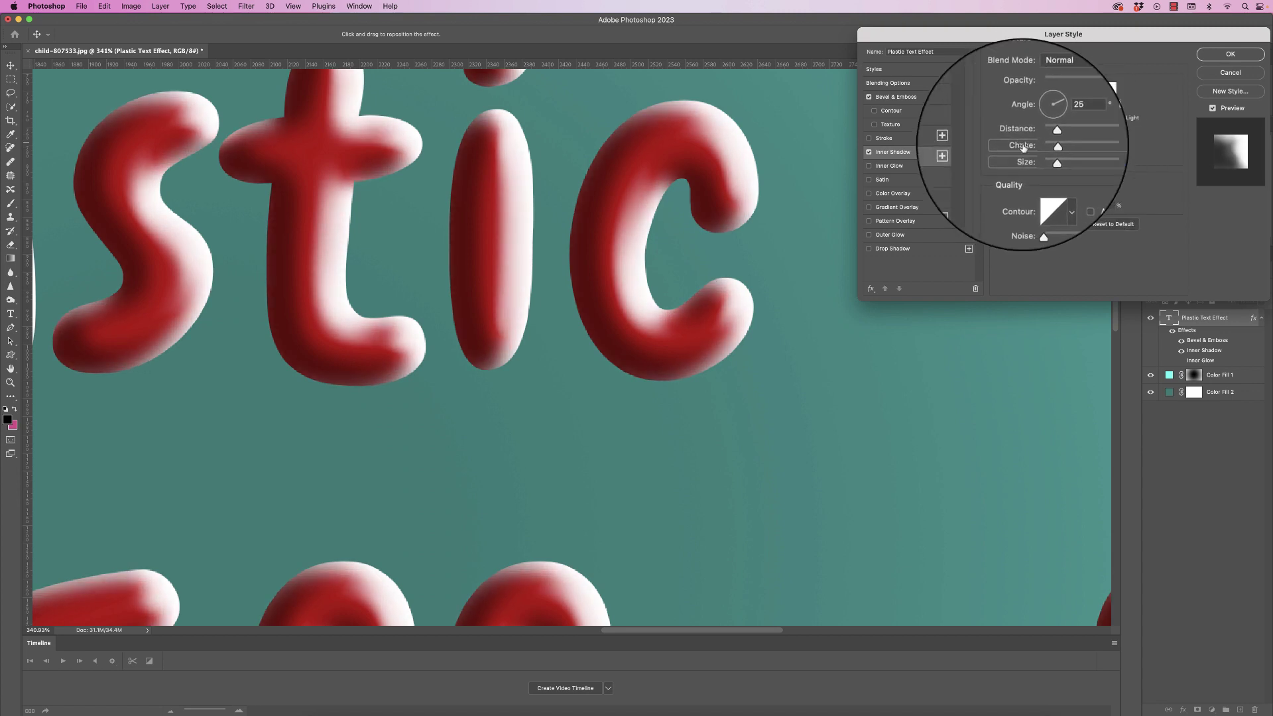
left_click(1055, 193)
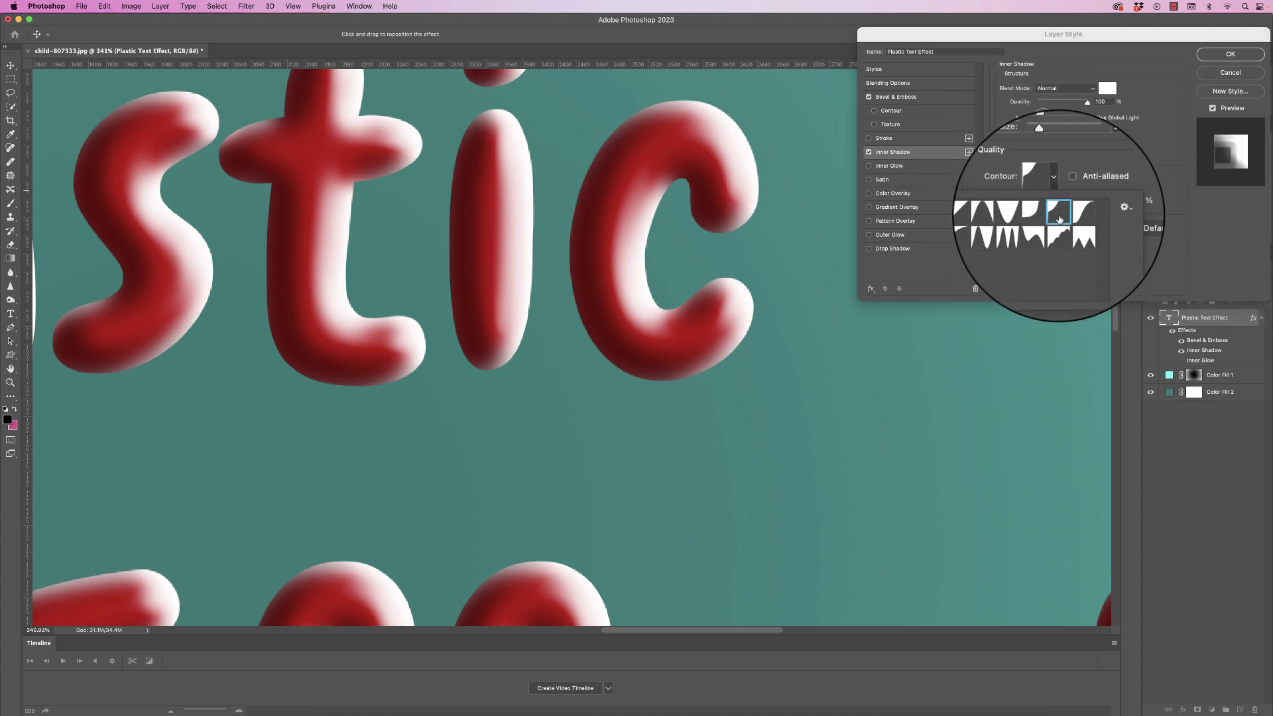
left_click(1054, 213)
left_click(1031, 216)
left_click(1009, 216)
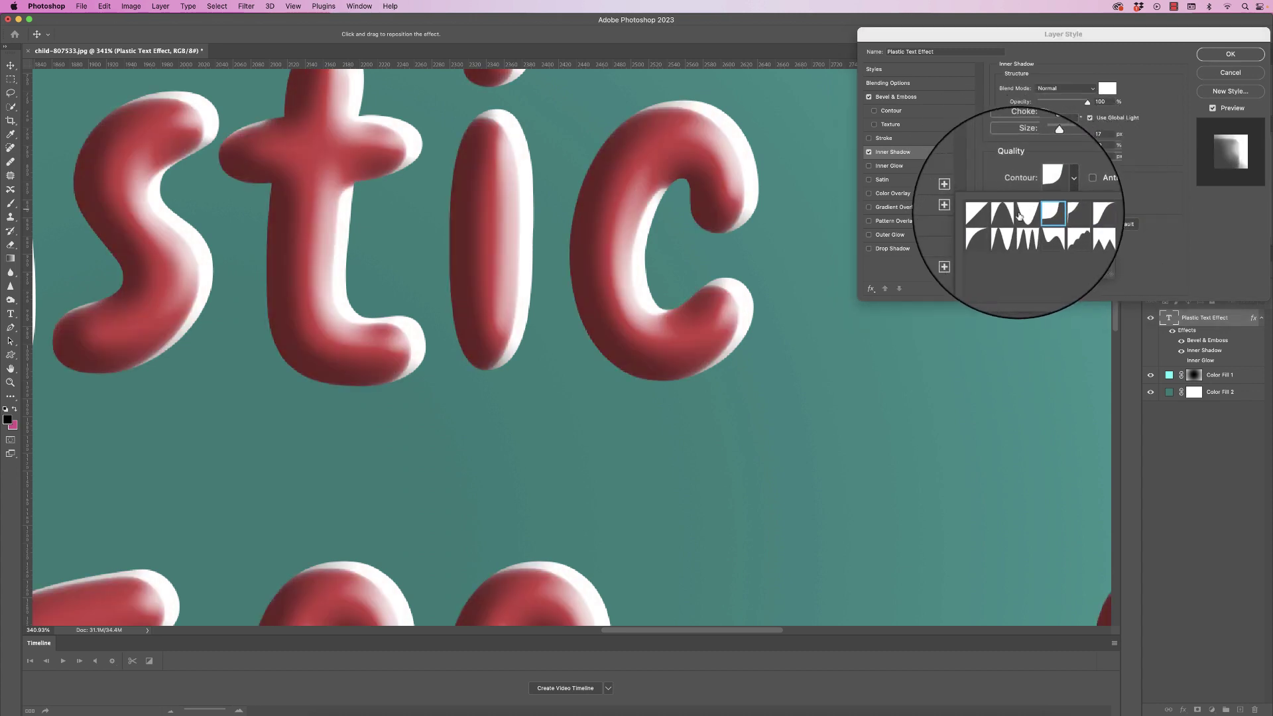
left_click(989, 216)
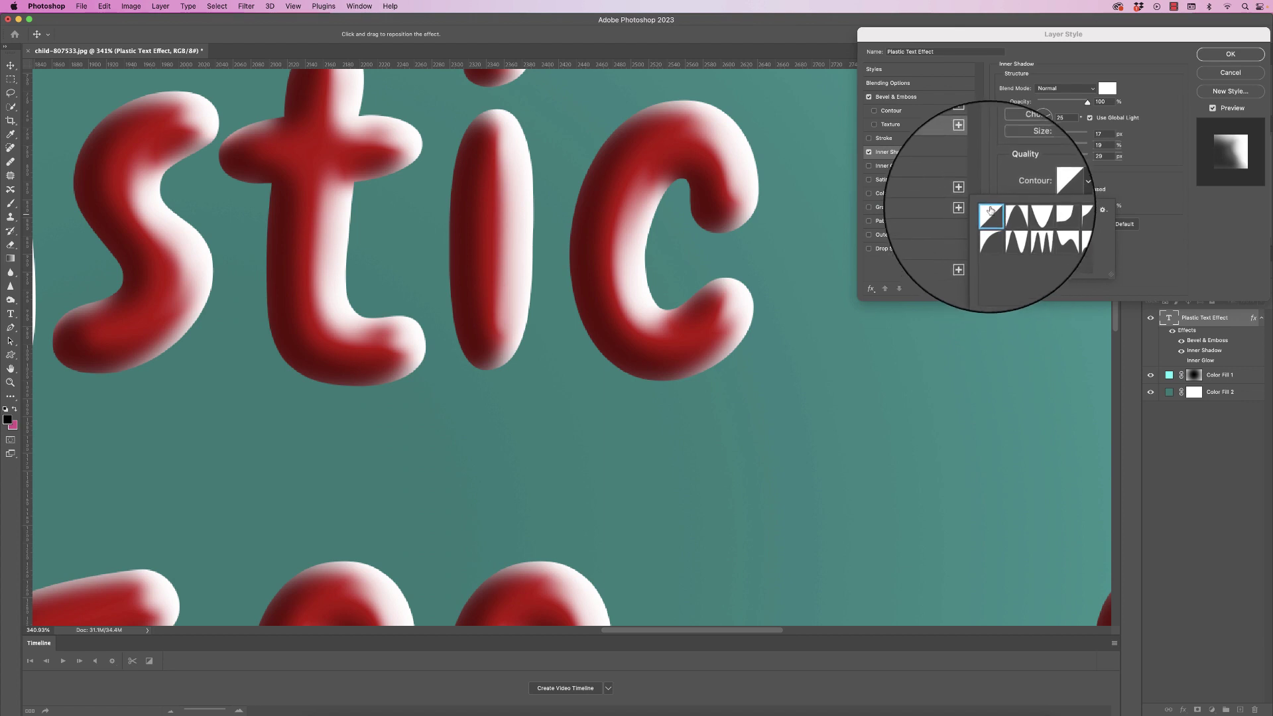
left_click(1056, 192)
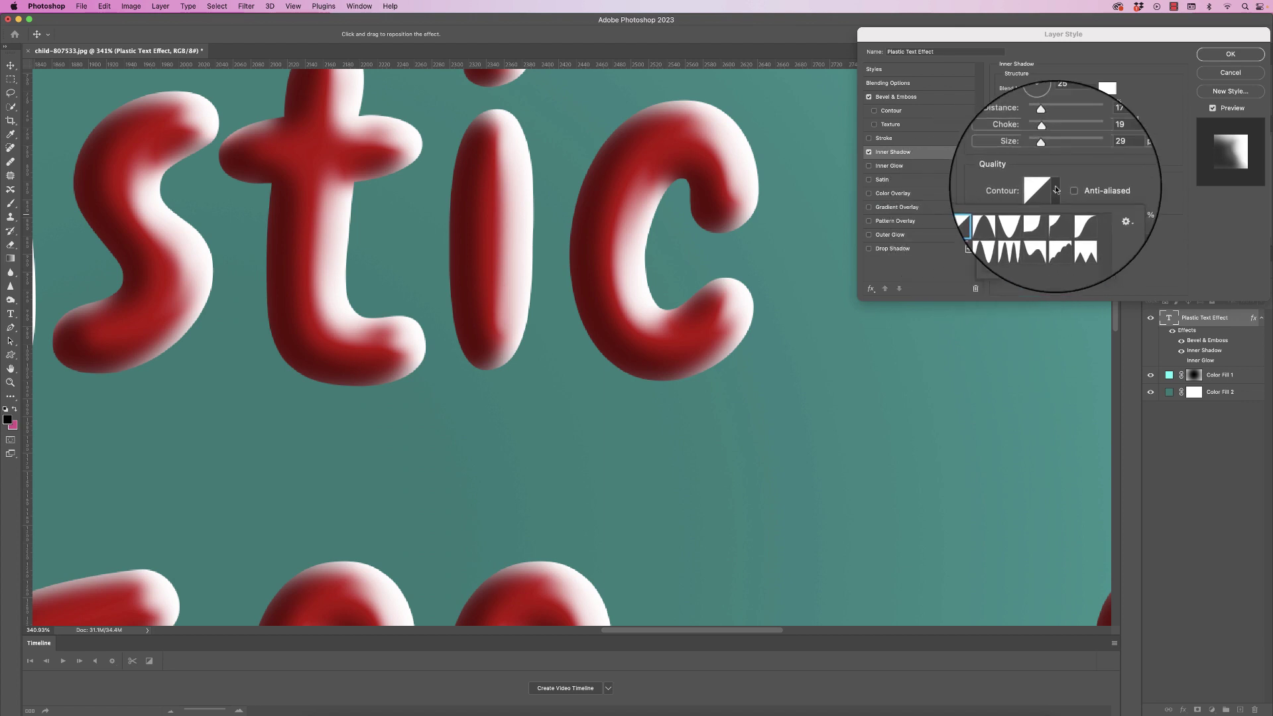
left_click(1230, 54)
Enlarge the styled text so it spans most of the canvas width.
key("super+0")
key("super+t")
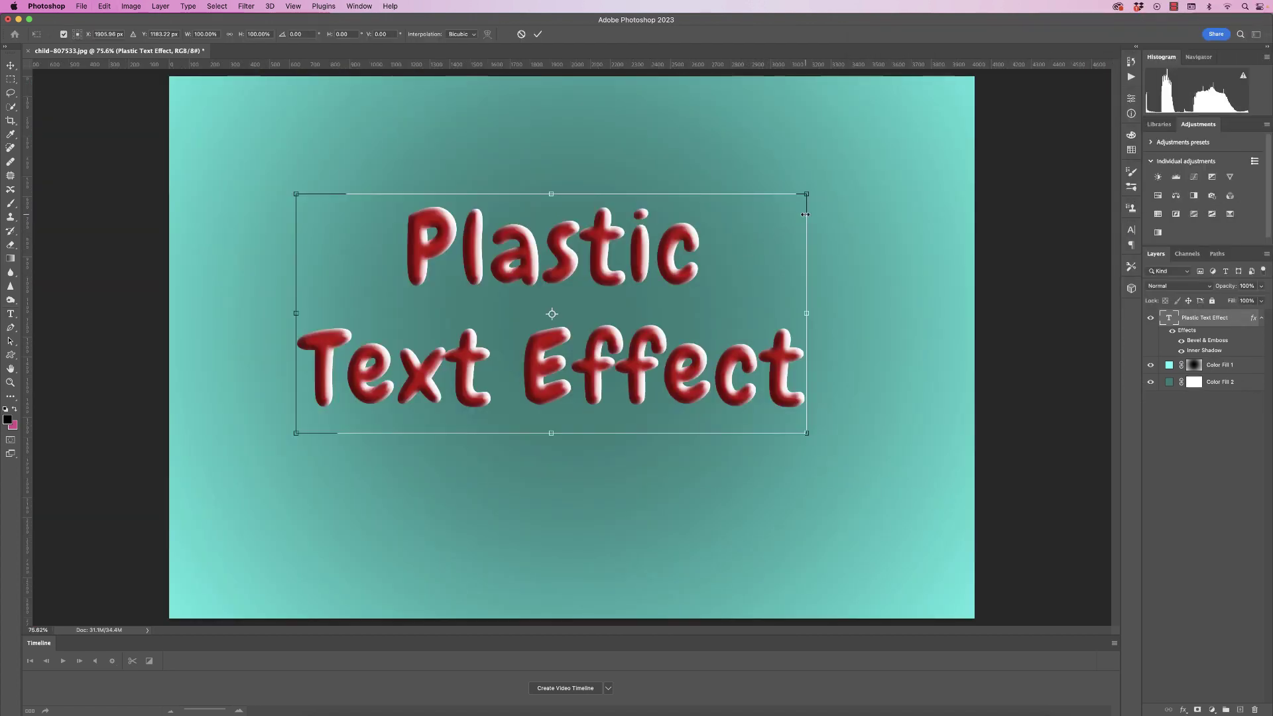
left_click_drag(809, 191, 993, 106)
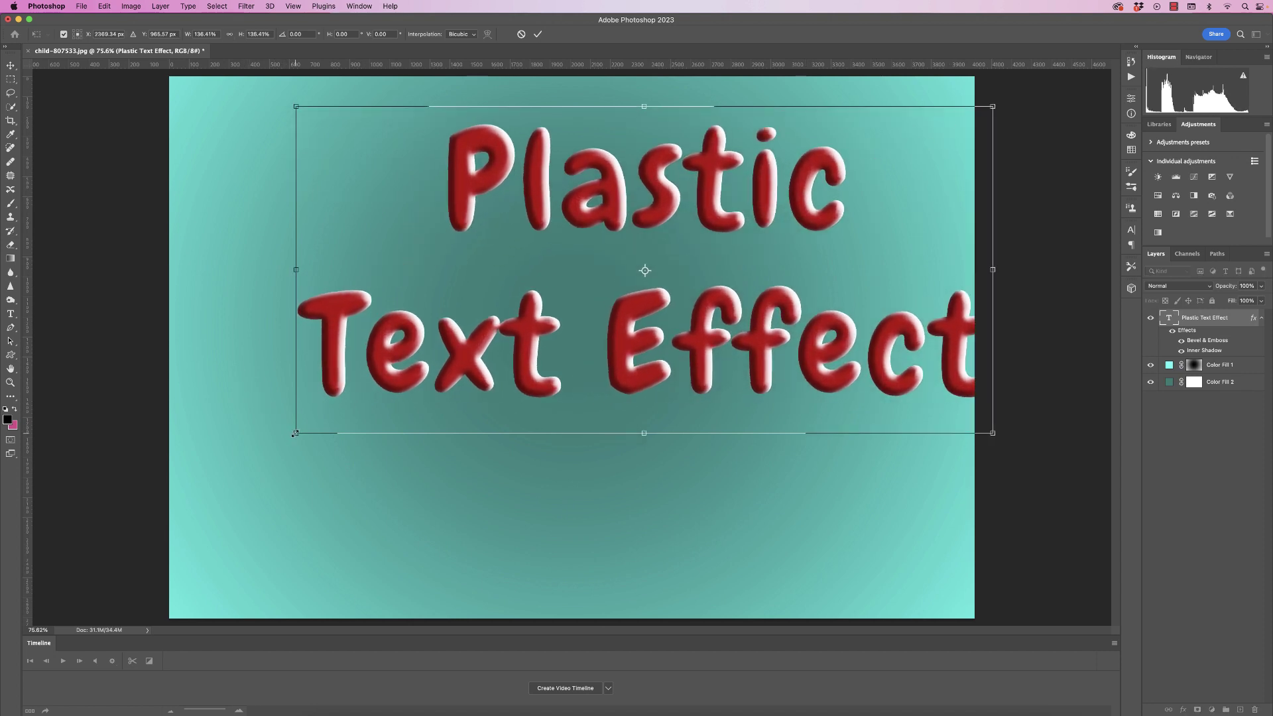
left_click_drag(295, 434, 193, 482)
left_click_drag(191, 105, 238, 130)
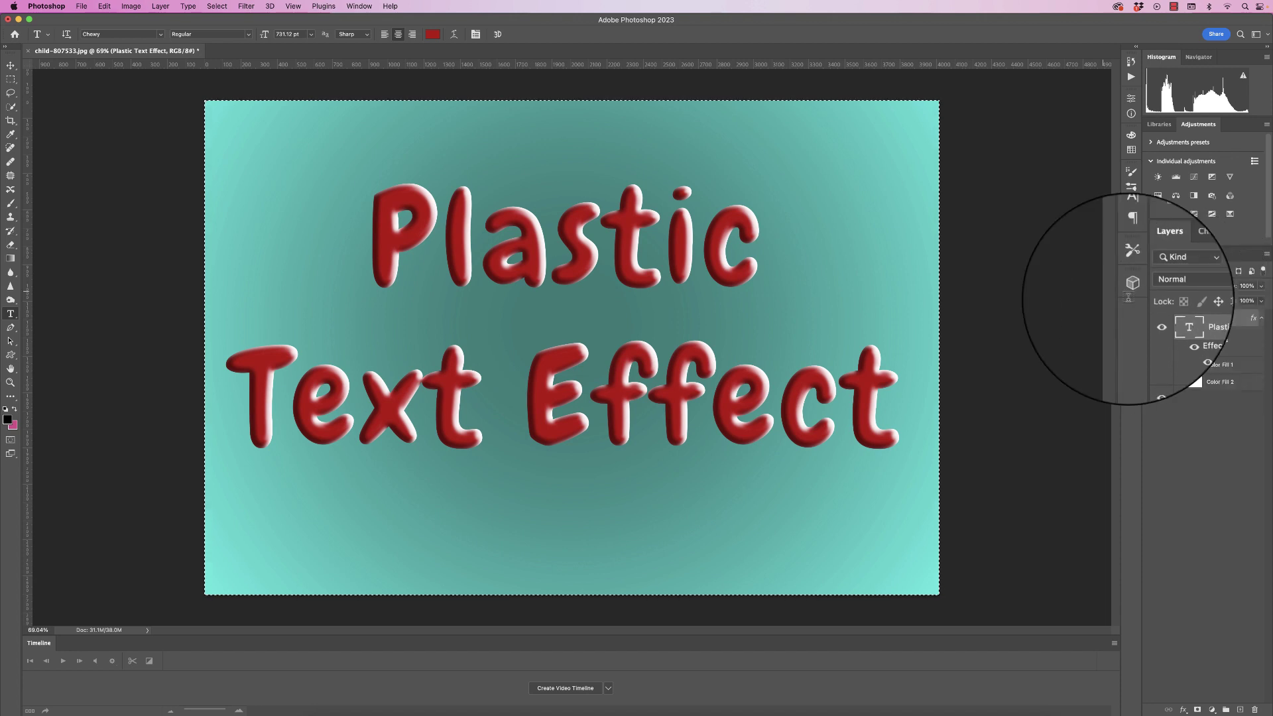
Align the red text layer to the horizontal and vertical centres of the canvas with the Move tool.
left_click(11, 65)
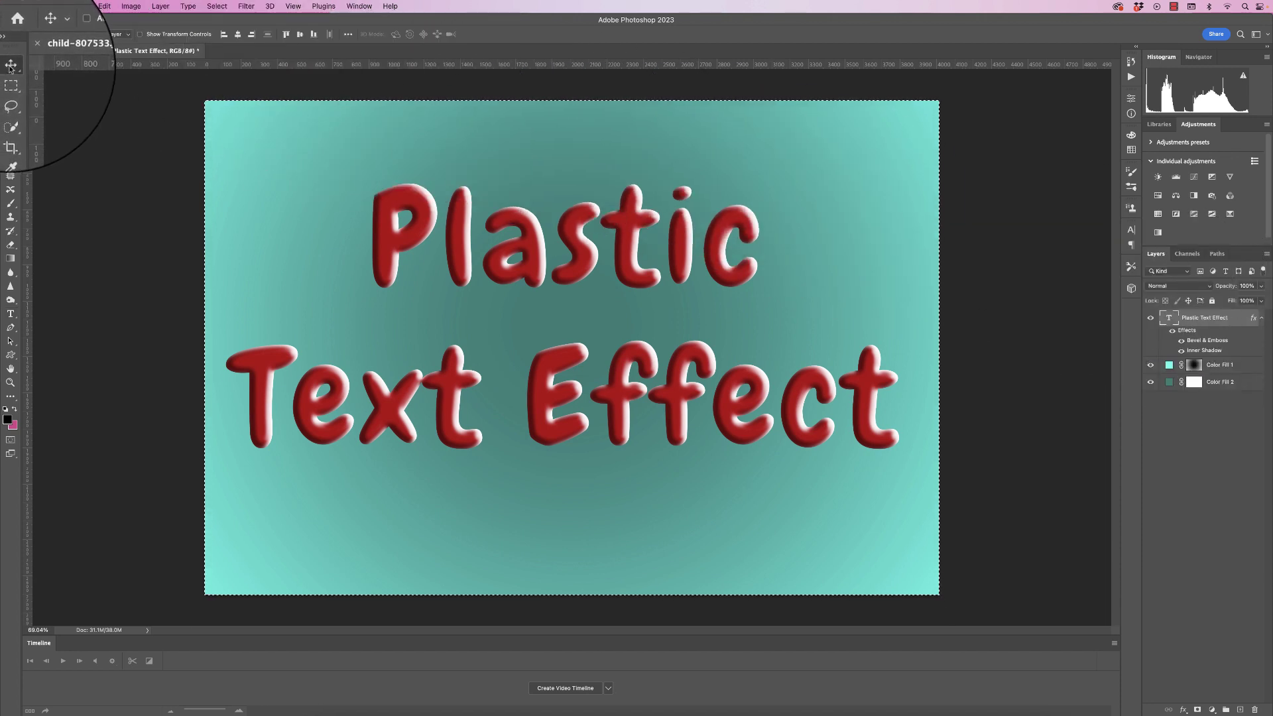
left_click(238, 34)
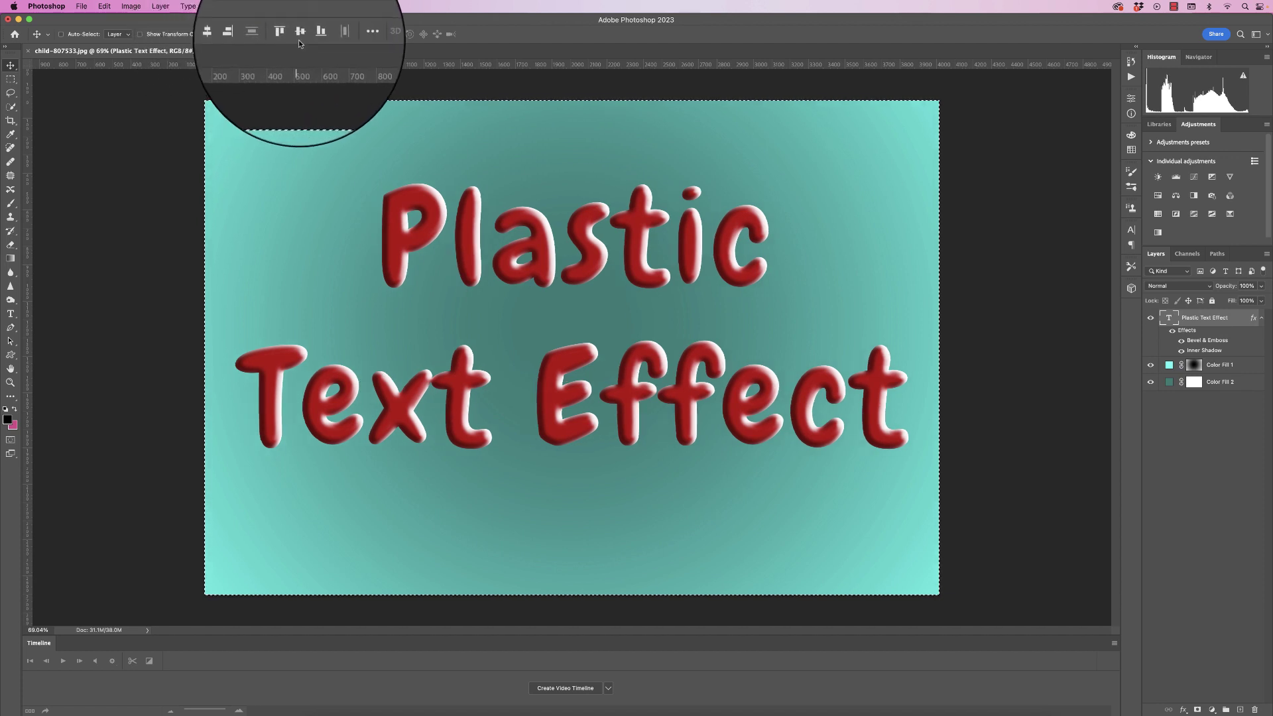
left_click(299, 34)
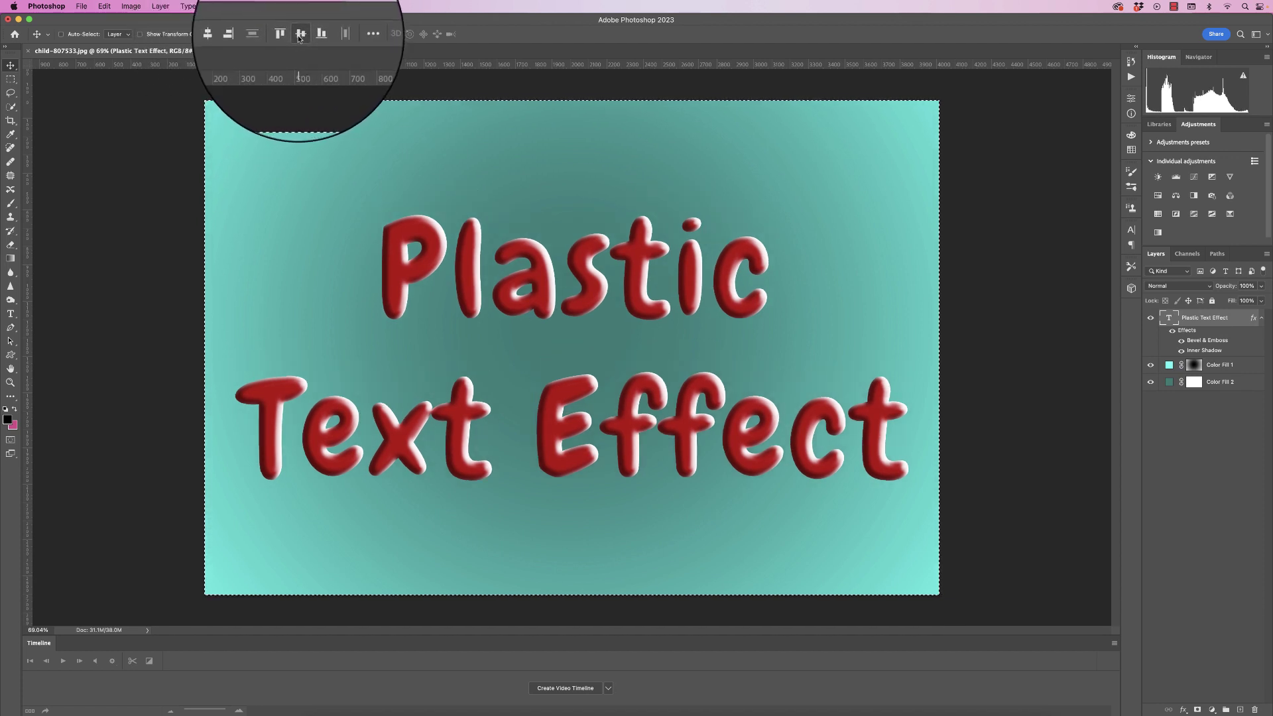
Increase the text's Bevel & Emboss depth to 303% and apply the layer style.
double_click(1194, 342)
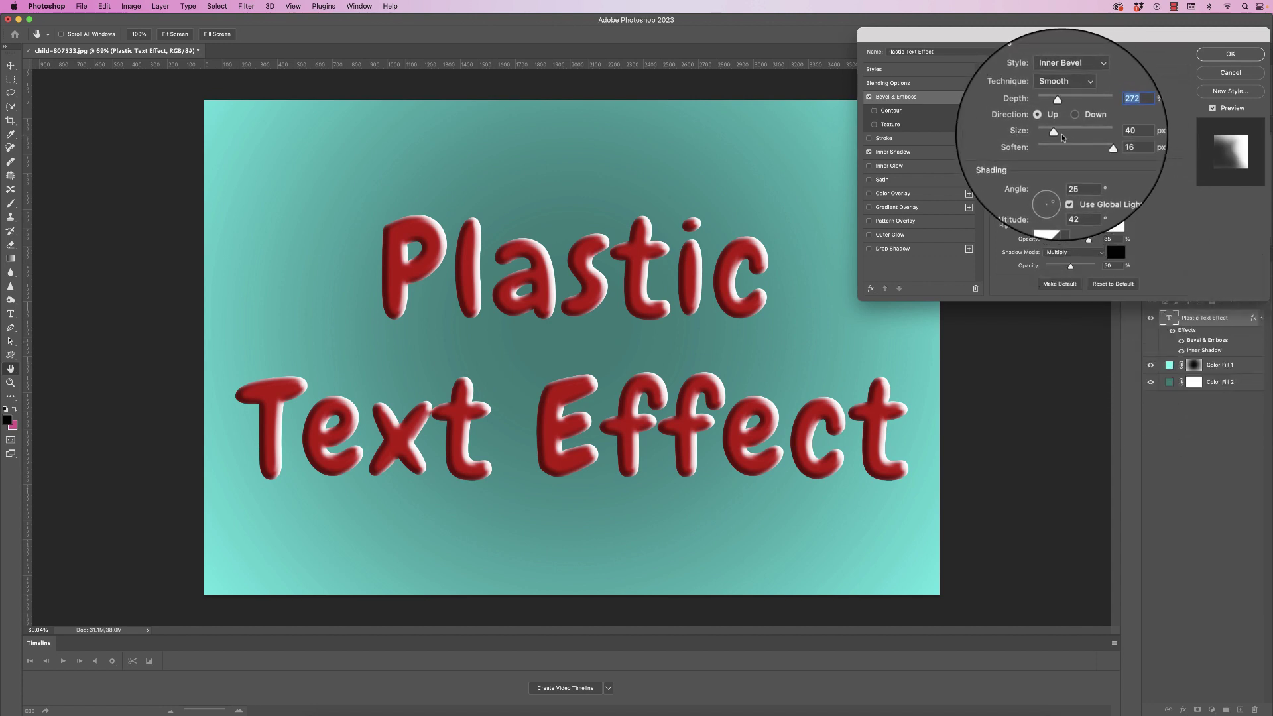
left_click_drag(1060, 113, 1076, 113)
left_click(1230, 54)
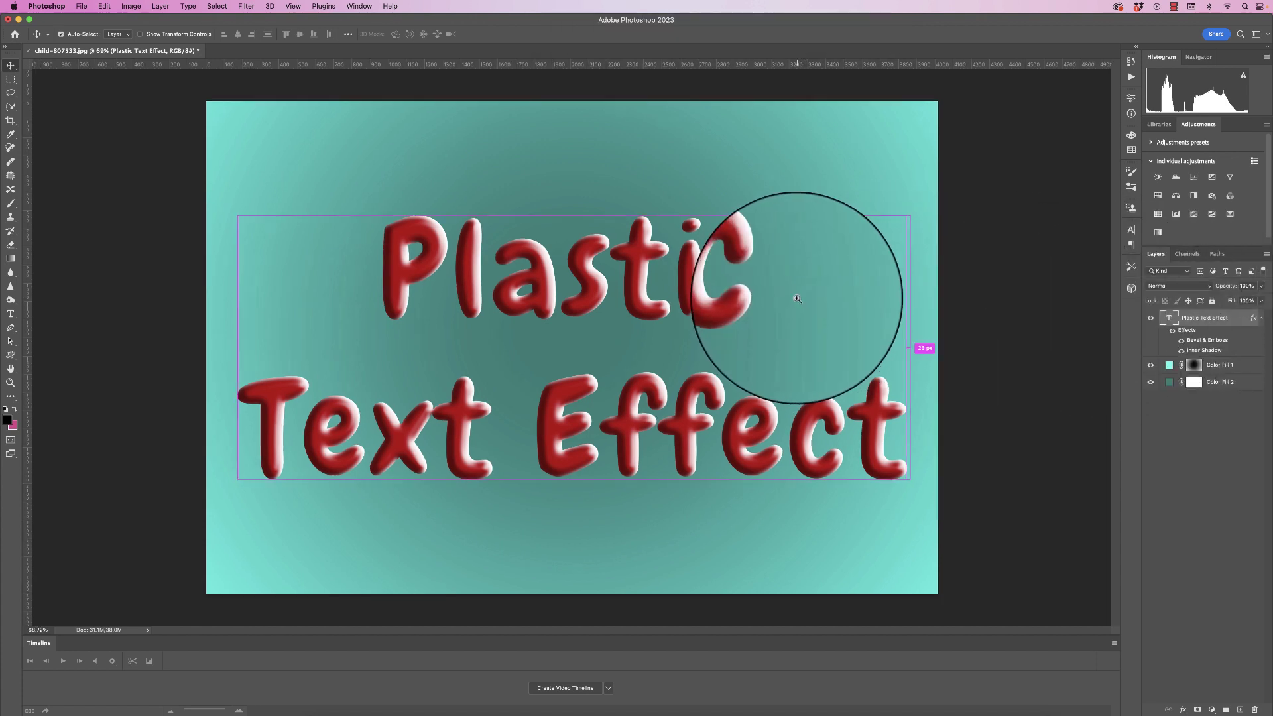
key("super+minus")
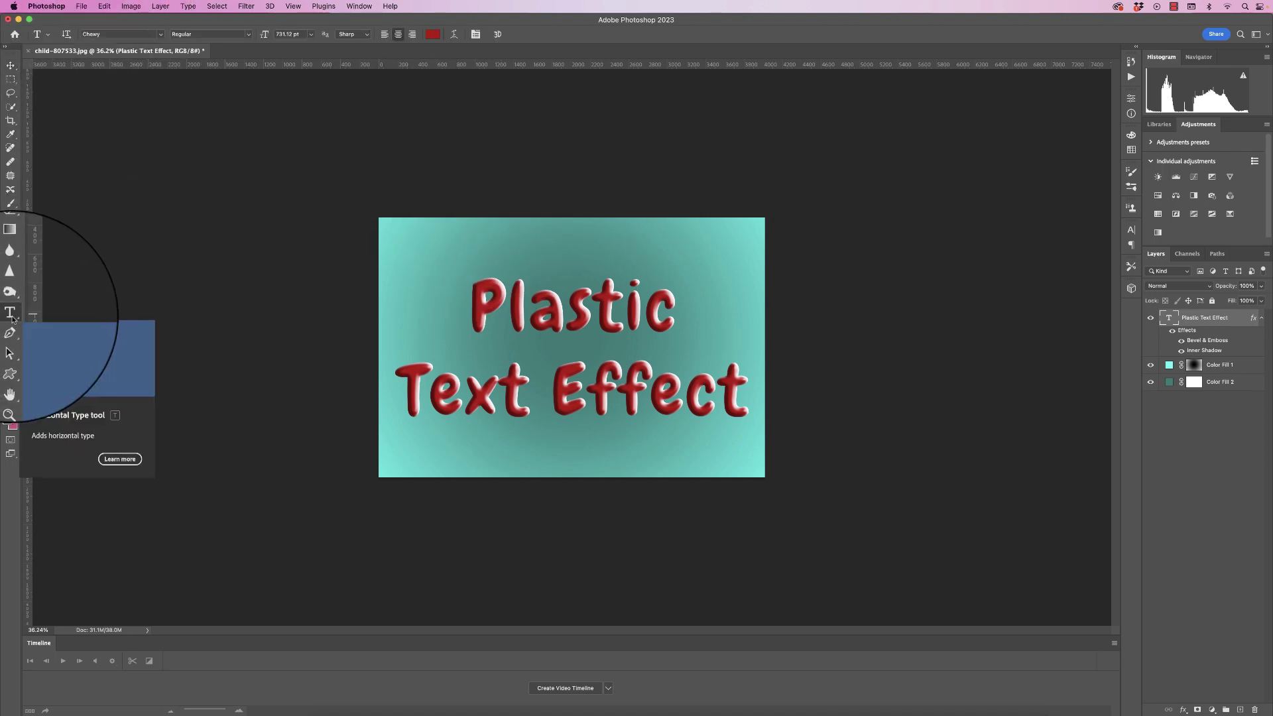
left_click(162, 35)
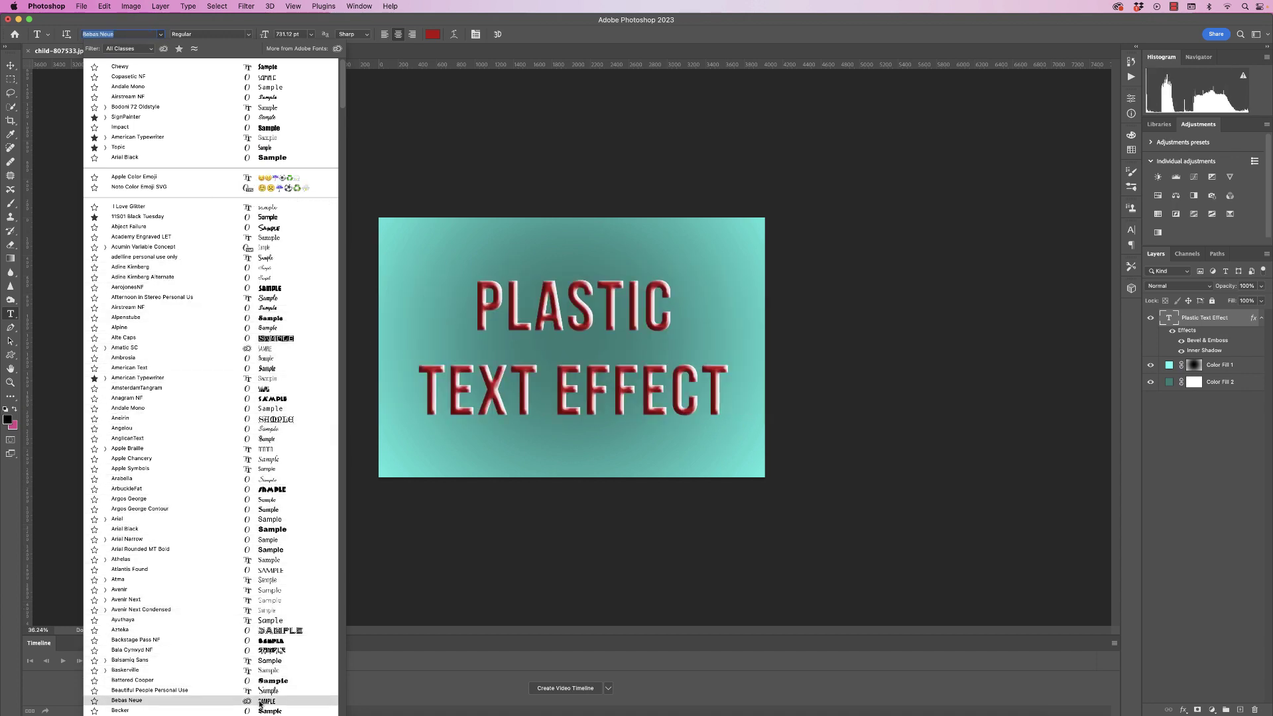
left_click(637, 417)
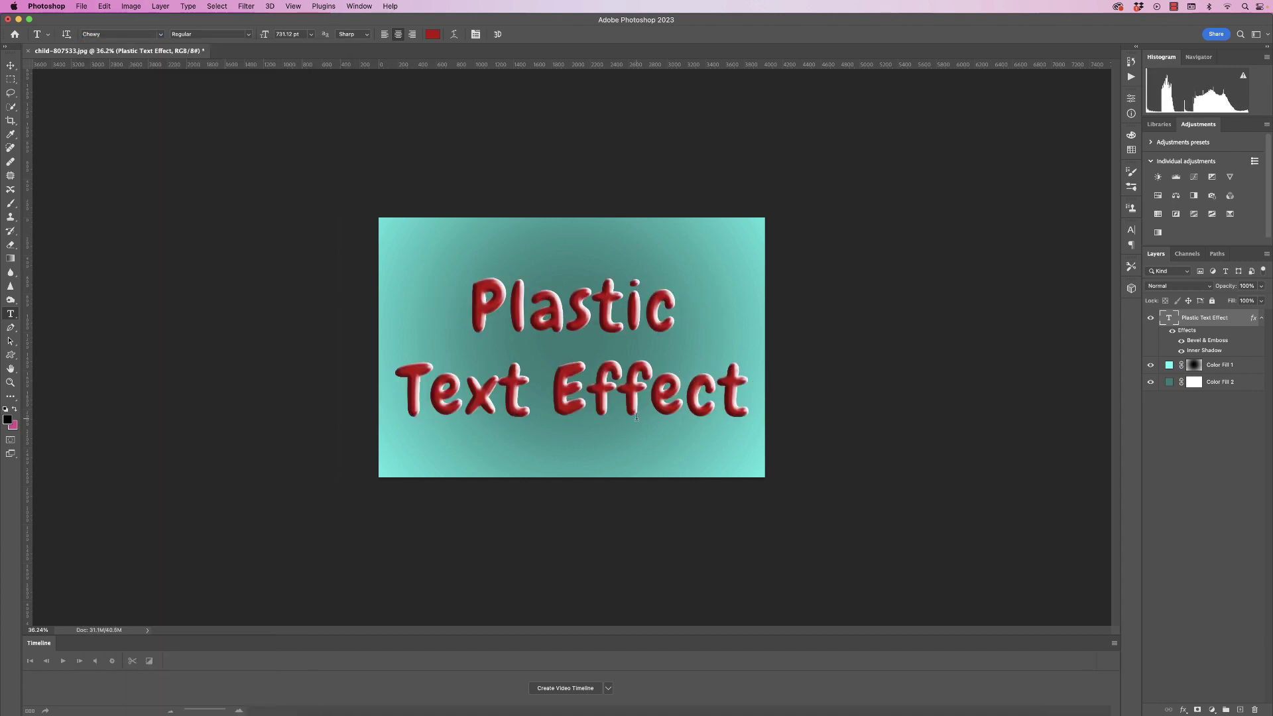